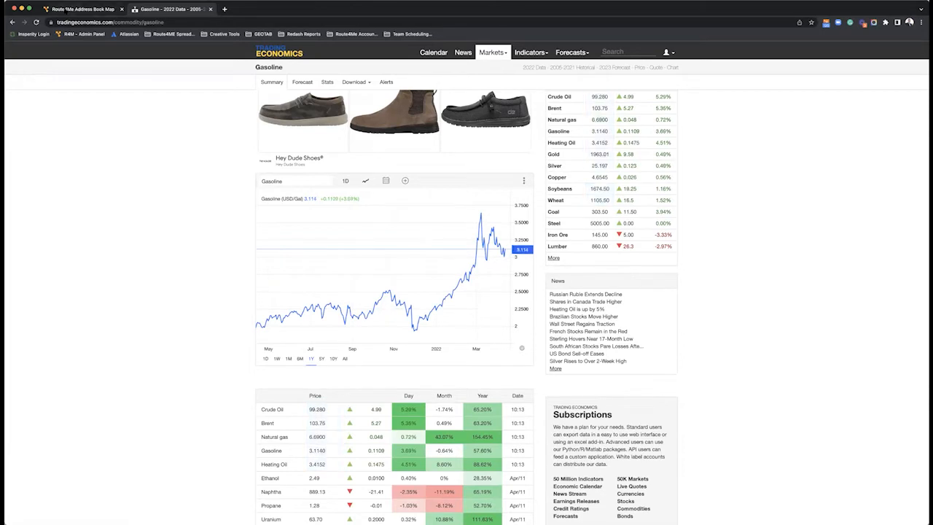
Switch to the Route4Me address book map
{"action": "left_click", "coordinate": [64, 12]}
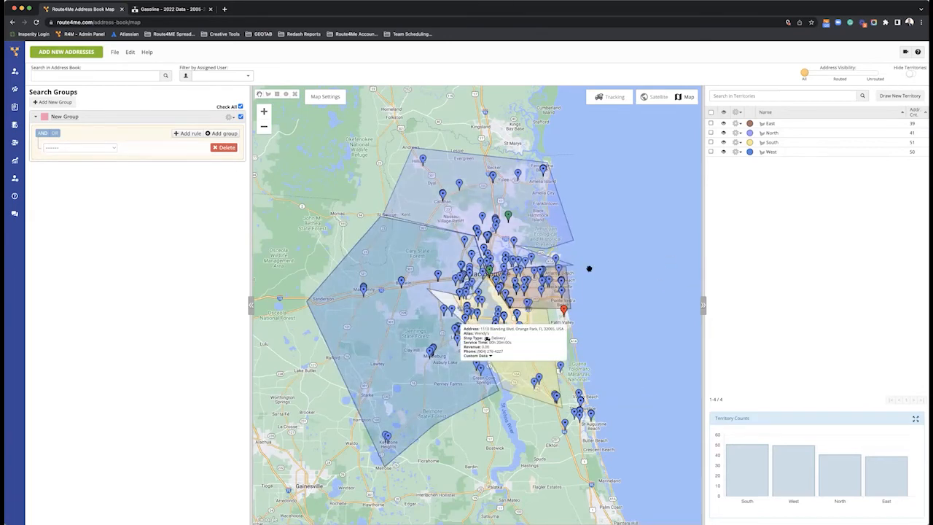
{"action": "right_click", "coordinate": [528, 206]}
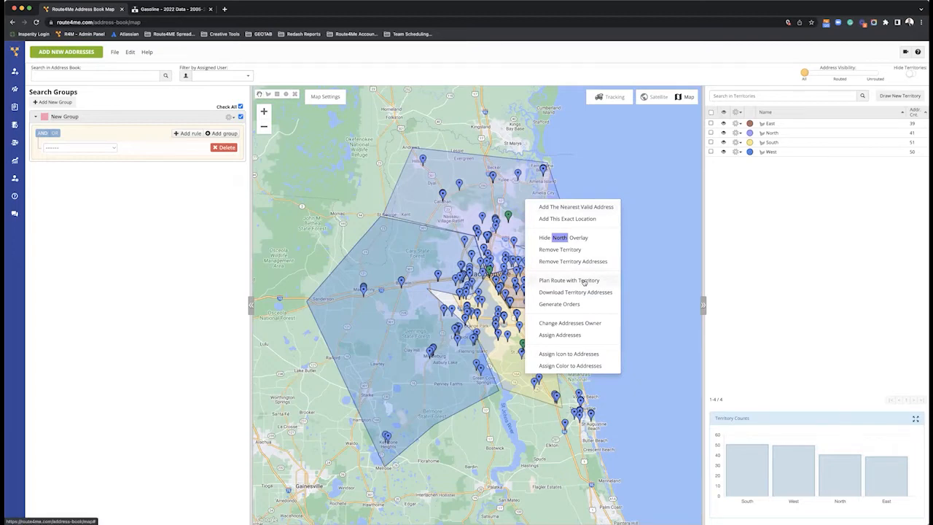
{"action": "left_click", "coordinate": [650, 206]}
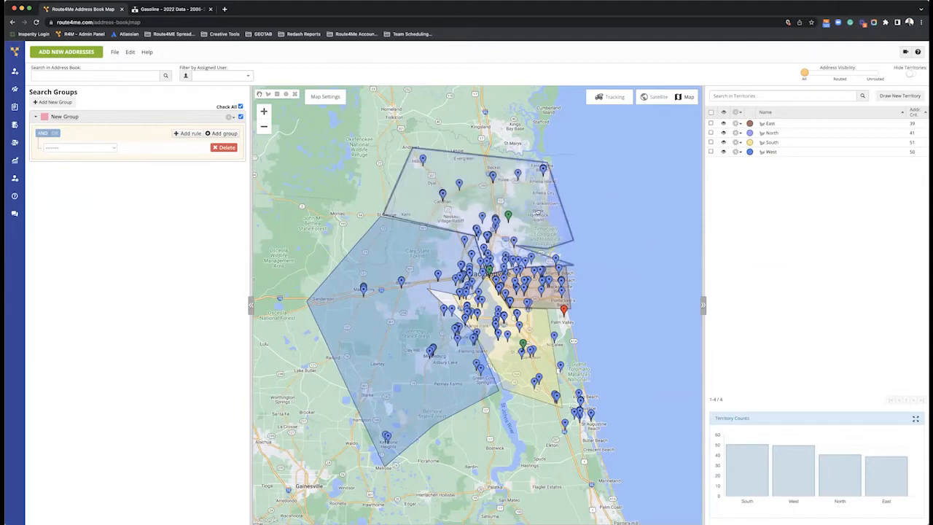
{"action": "right_click", "coordinate": [538, 212]}
{"action": "left_click", "coordinate": [516, 207]}
{"action": "right_click", "coordinate": [527, 221]}
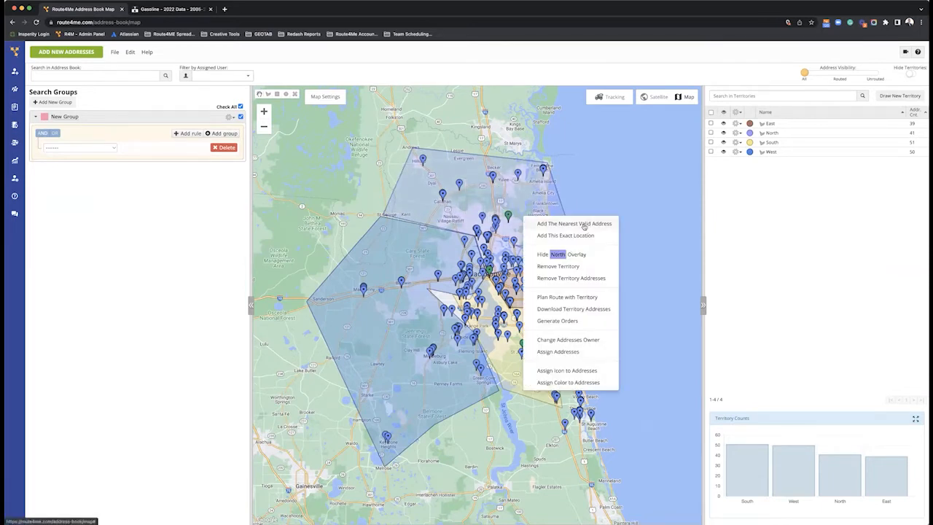
{"action": "left_click", "coordinate": [524, 227]}
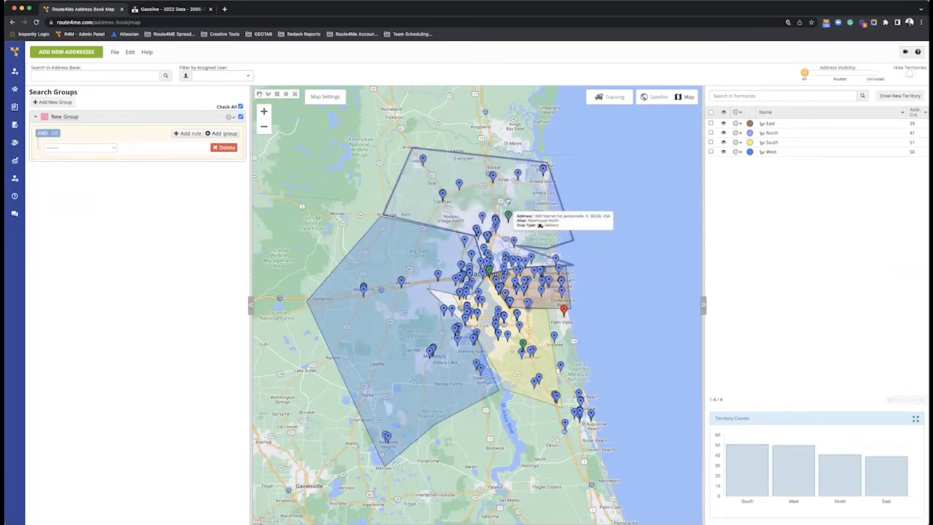
Start planning a route with the North territory's addresses, using Warehouse North as the departure address
{"action": "right_click", "coordinate": [522, 217]}
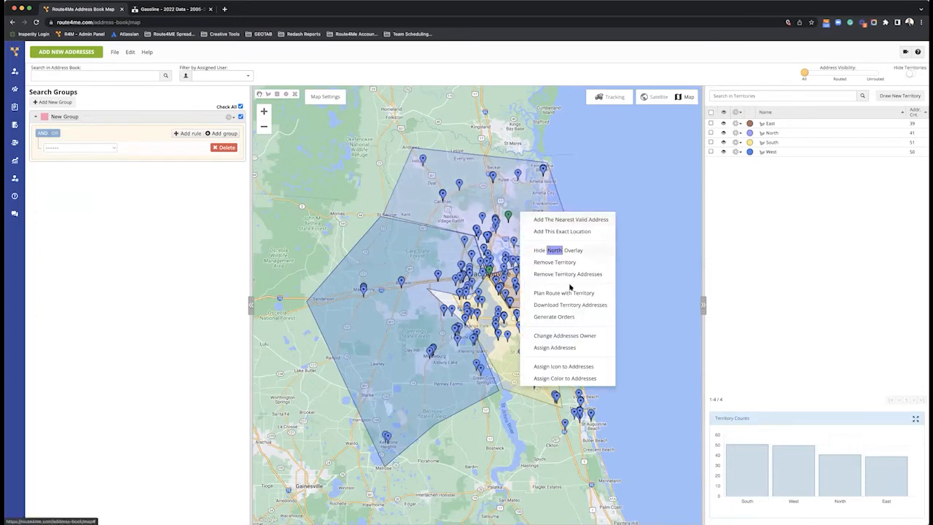
{"action": "left_click", "coordinate": [571, 296]}
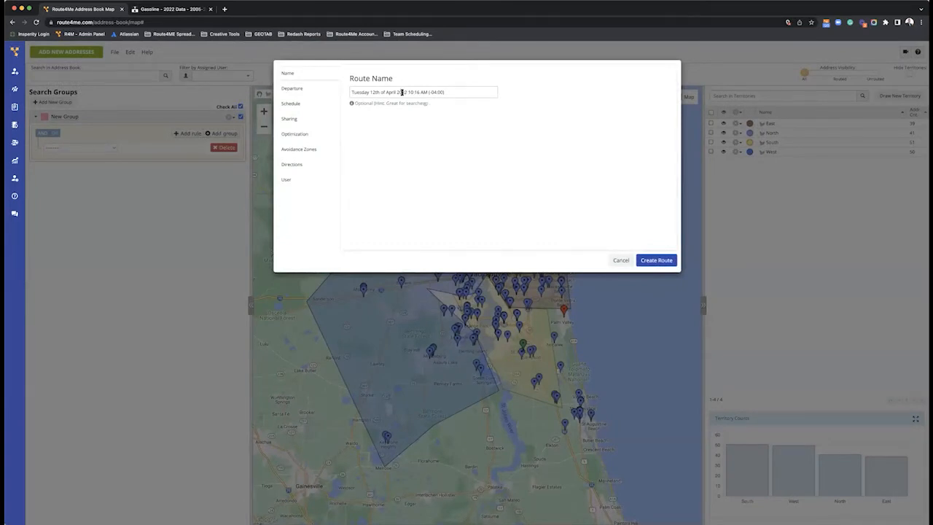
{"action": "left_click", "coordinate": [326, 92]}
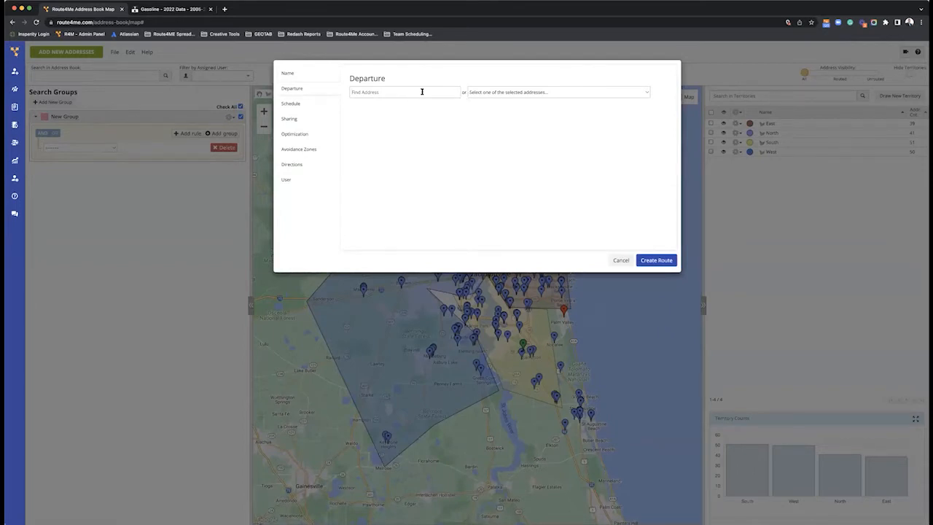
{"action": "left_click", "coordinate": [421, 91]}
{"action": "type", "text": "ware"}
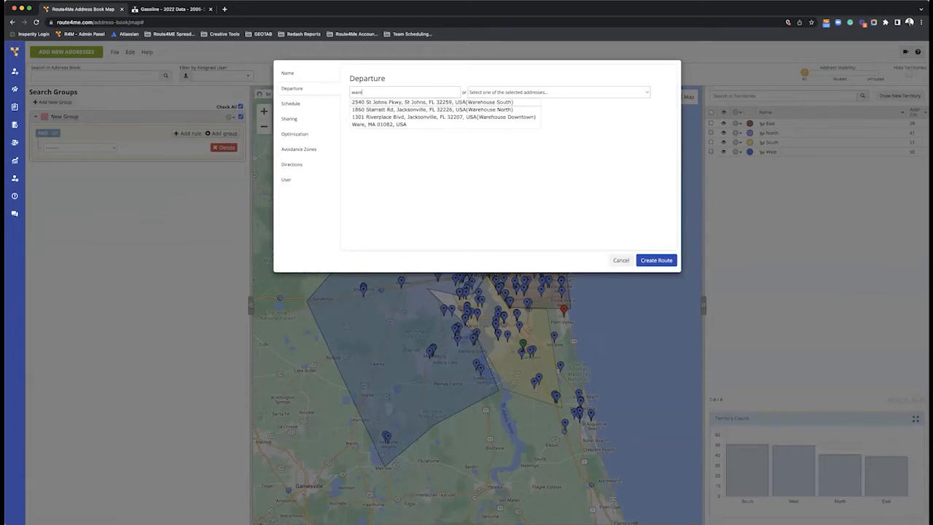
{"action": "left_click", "coordinate": [486, 109]}
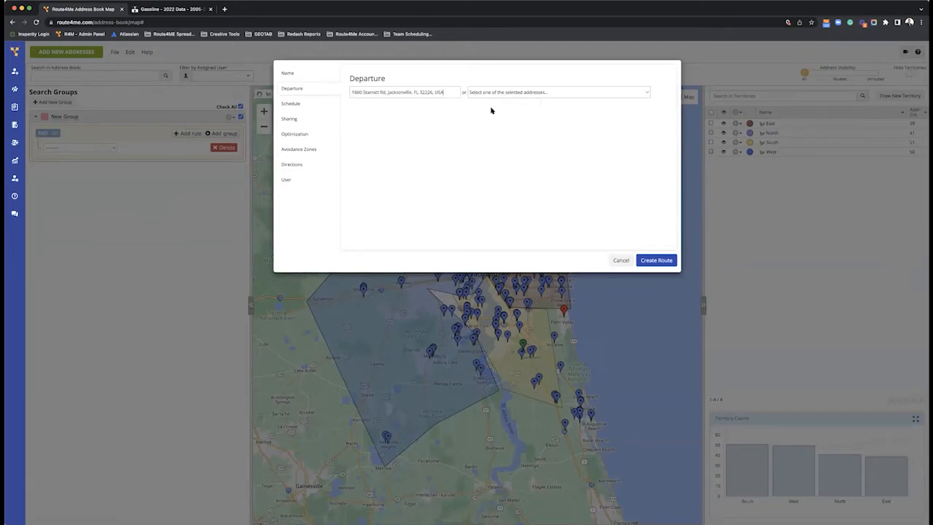
Disable route optimization and set the route to end at the departure address as a roundtrip
{"action": "left_click", "coordinate": [312, 105]}
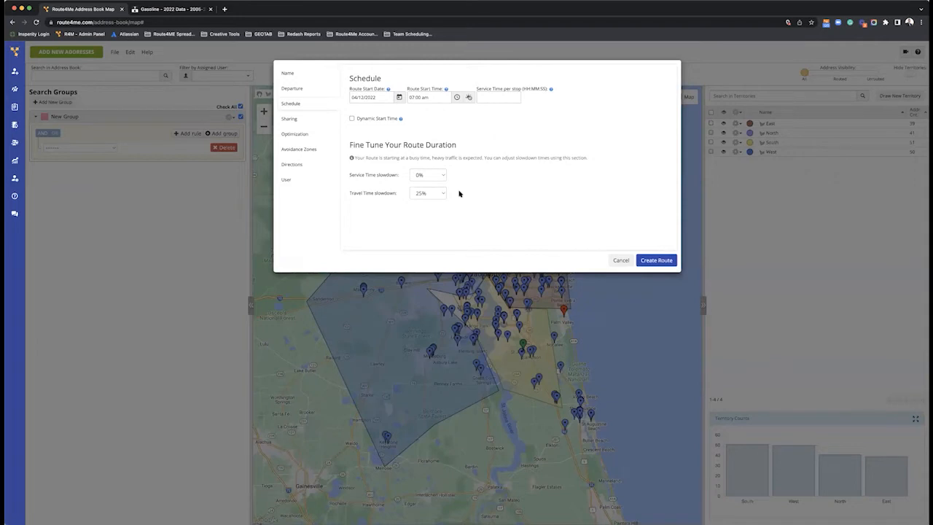
{"action": "left_click", "coordinate": [318, 134]}
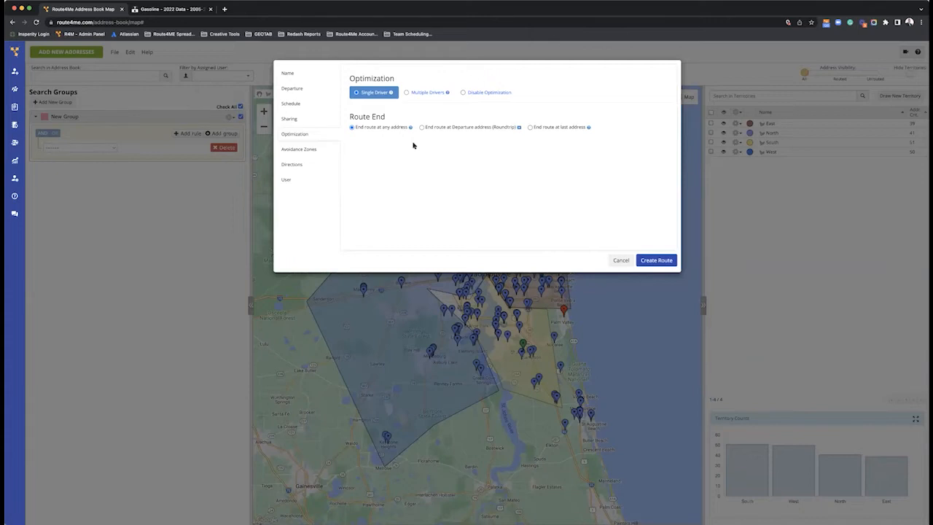
{"action": "left_click", "coordinate": [473, 94]}
{"action": "left_click", "coordinate": [352, 113]}
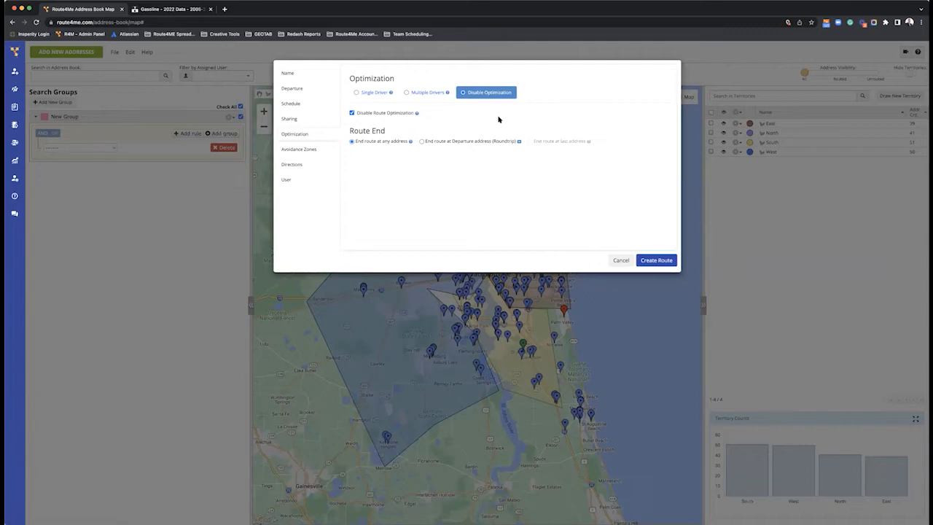
{"action": "left_click", "coordinate": [421, 142]}
Set the schedule's service time per stop to 00:10:00 and submit the route for creation
{"action": "left_click", "coordinate": [319, 103]}
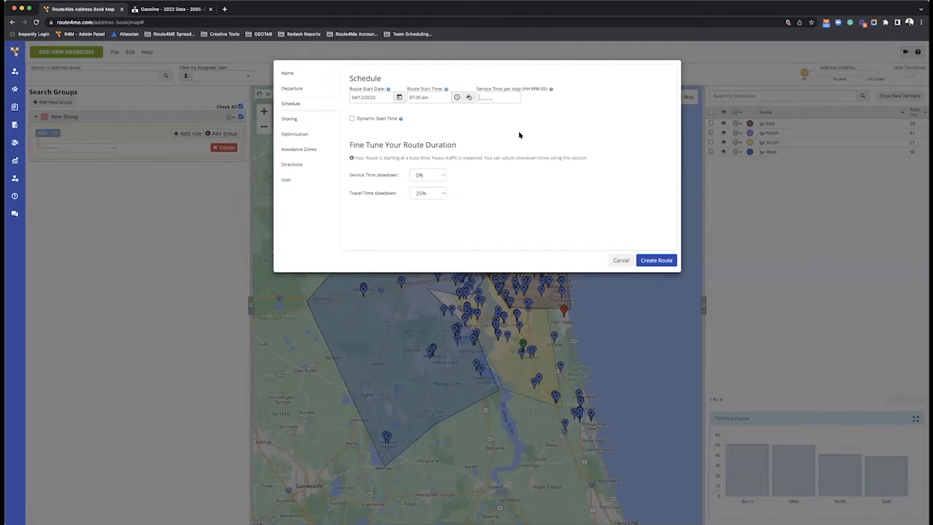
{"action": "type", "text": "00:10:00"}
{"action": "left_click", "coordinate": [645, 260]}
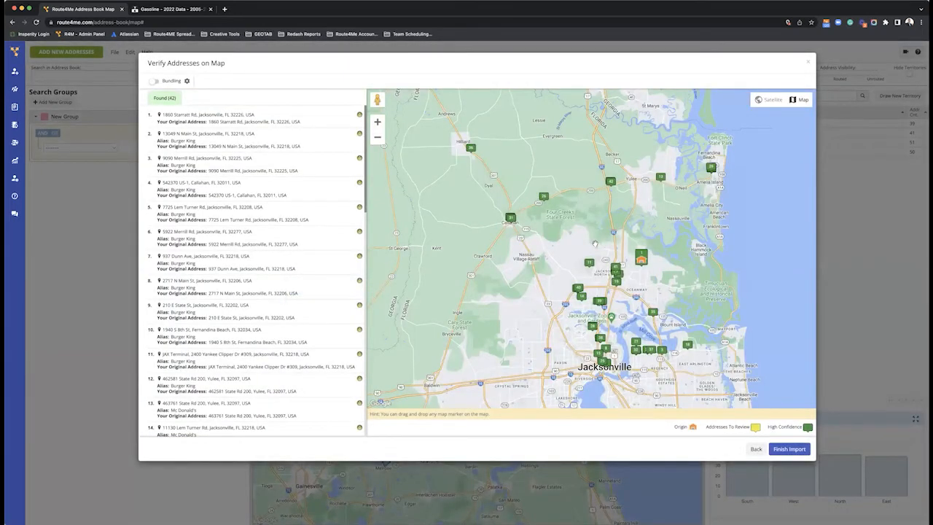
Finish importing the verified addresses and proceed without using the stops' time windows
{"action": "scroll", "coordinate": [298, 295], "scroll_direction": "down", "scroll_amount": 5}
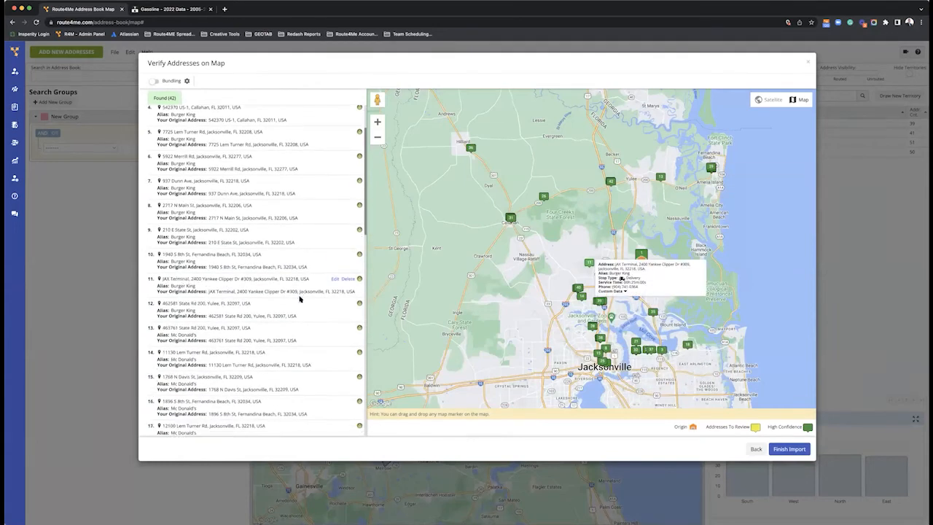
{"action": "left_click", "coordinate": [787, 449]}
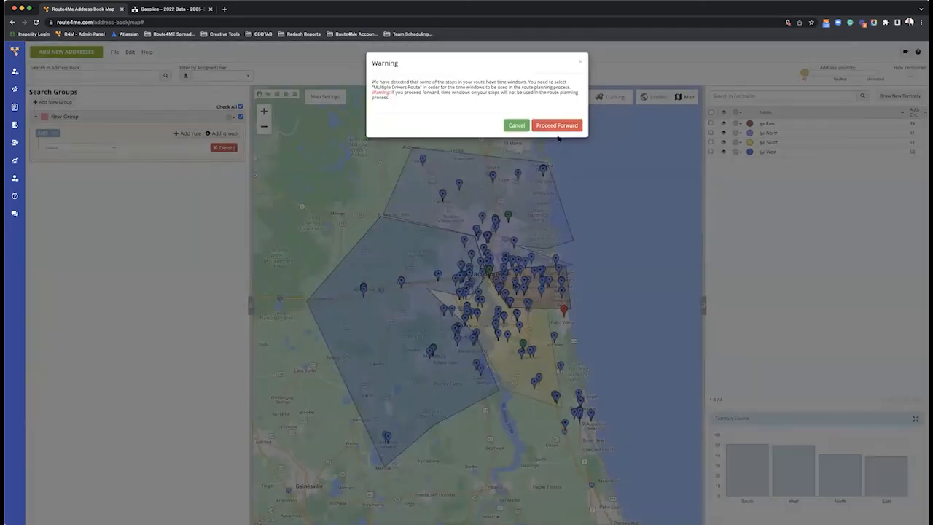
{"action": "left_click", "coordinate": [557, 125]}
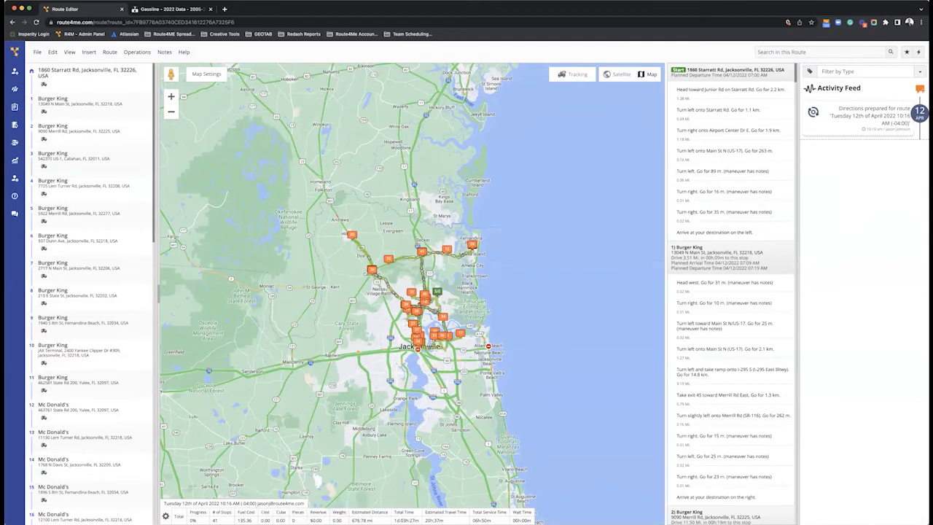
Examine the unoptimized route's fuel cost, its stop sequence and its path on the map
{"action": "double_click", "coordinate": [245, 520]}
{"action": "scroll", "coordinate": [149, 270], "scroll_direction": "down", "scroll_amount": 10}
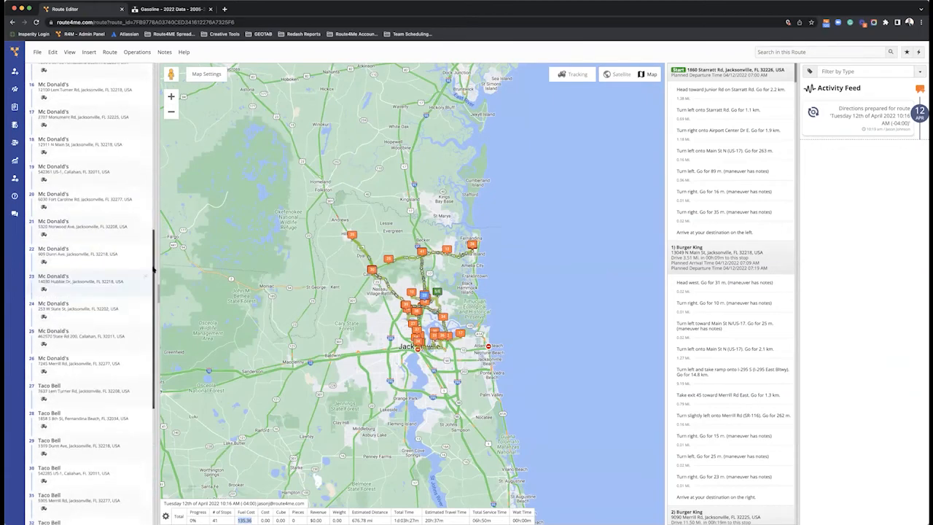
{"action": "scroll", "coordinate": [153, 270], "scroll_direction": "up", "scroll_amount": 10}
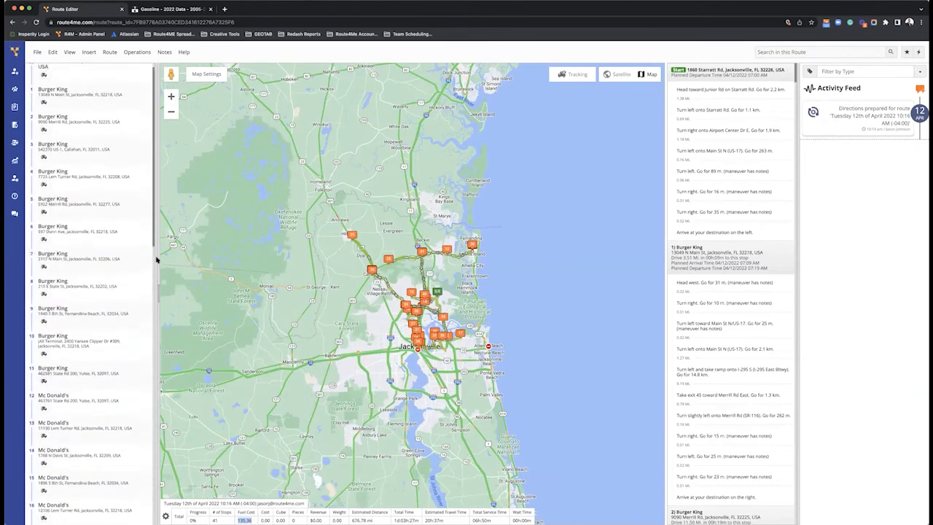
{"action": "scroll", "coordinate": [435, 298], "scroll_direction": "up", "scroll_amount": 3}
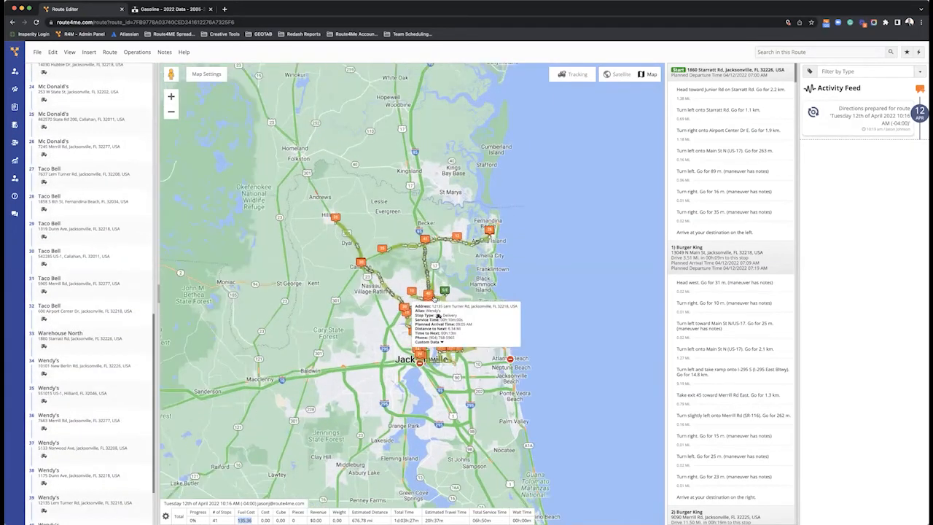
{"action": "scroll", "coordinate": [434, 298], "scroll_direction": "up", "scroll_amount": 4}
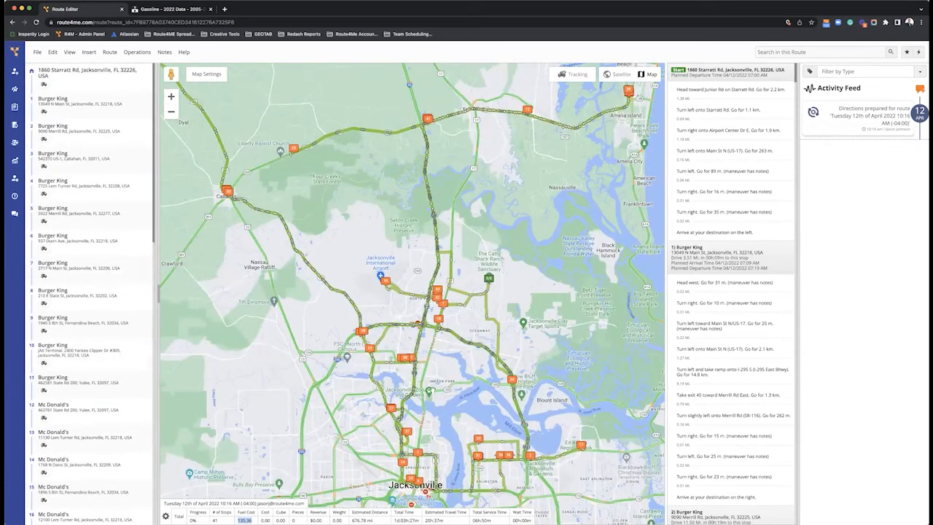
{"action": "mouse_move", "coordinate": [424, 419]}
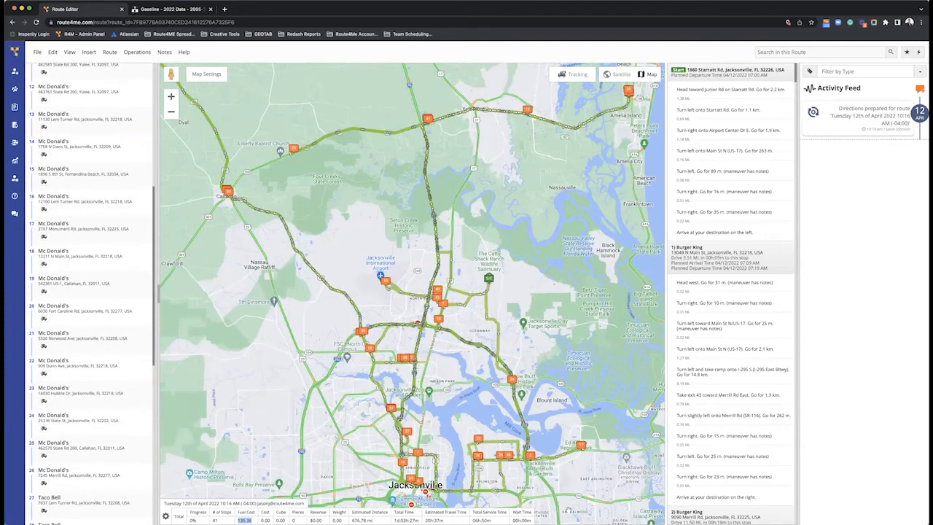
Change the route's optimization setting to Single Driver and update the route settings
{"action": "left_click", "coordinate": [40, 54]}
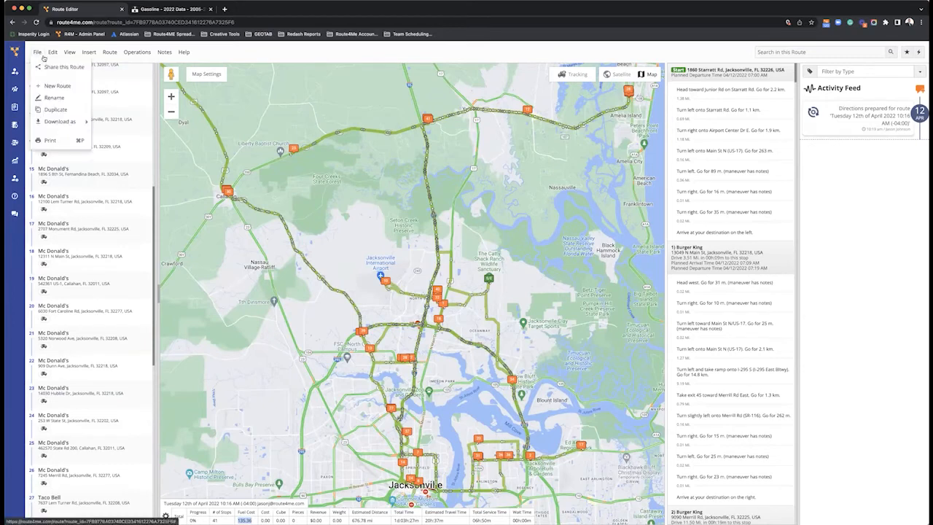
{"action": "mouse_move", "coordinate": [52, 55]}
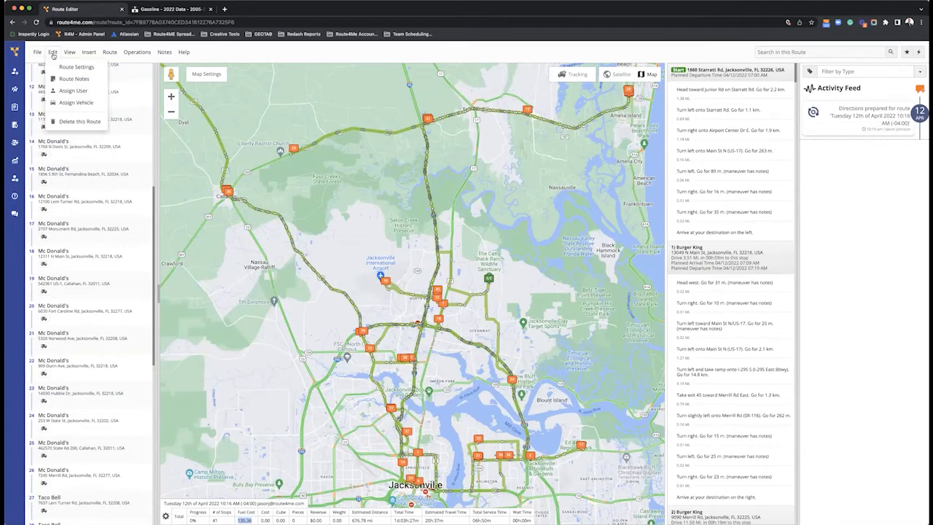
{"action": "left_click", "coordinate": [64, 69]}
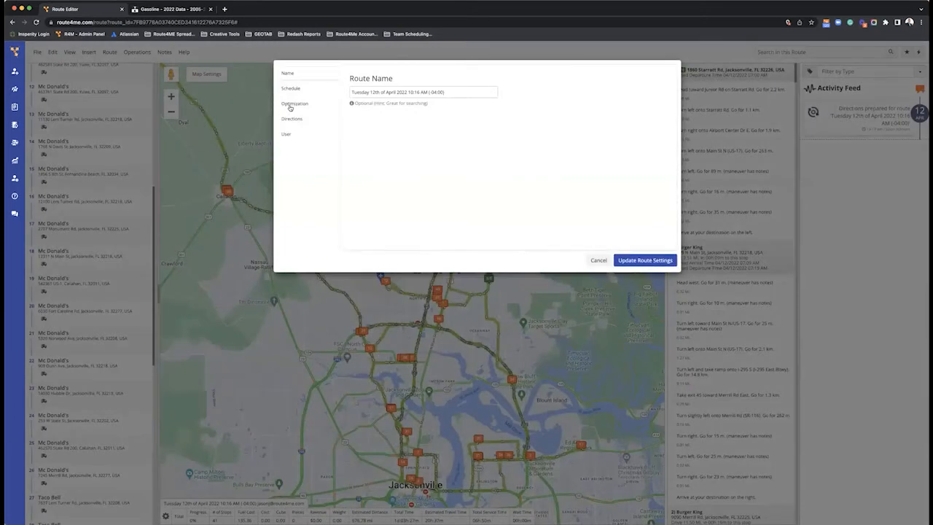
{"action": "left_click", "coordinate": [289, 105]}
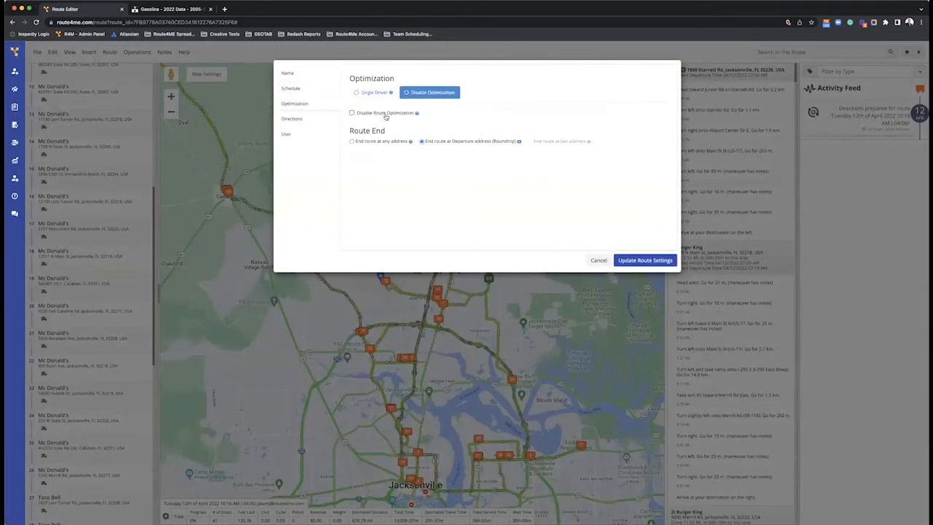
{"action": "left_click", "coordinate": [373, 93]}
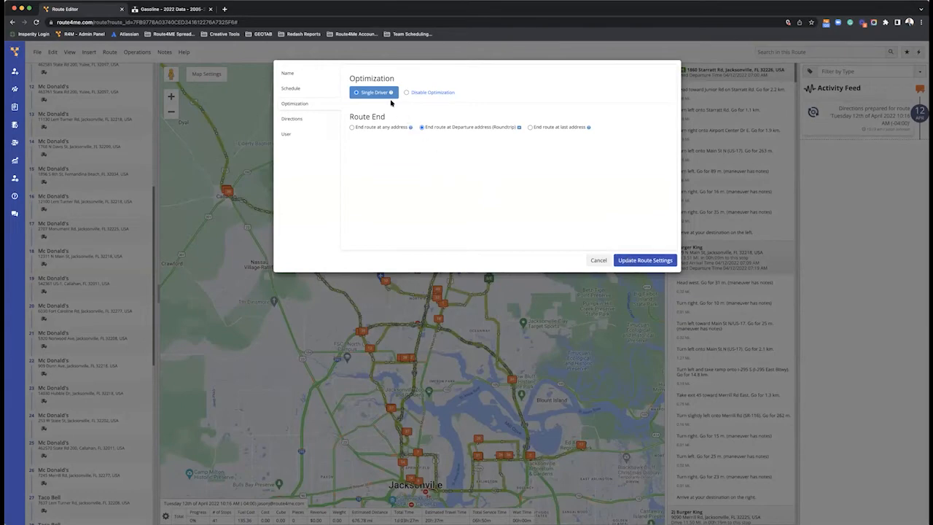
{"action": "left_click", "coordinate": [640, 265]}
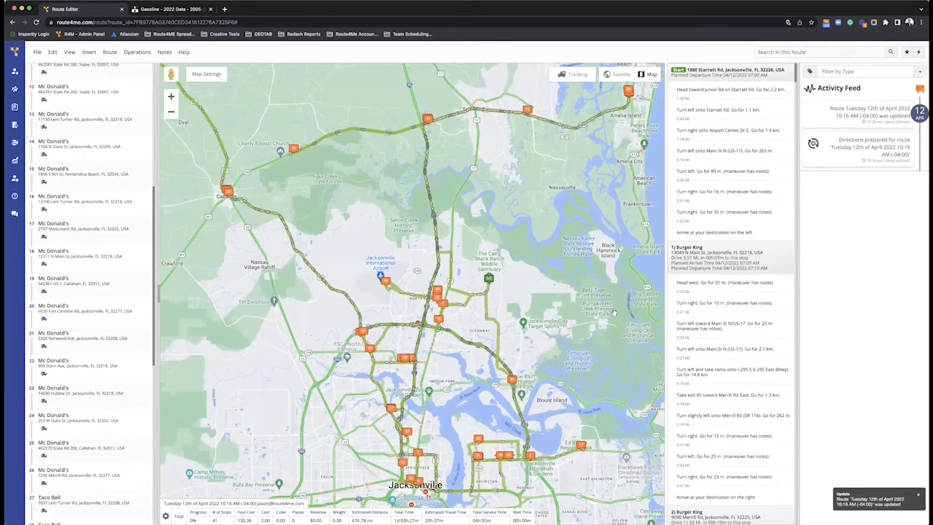
Leave the route editor and return to the address book map with the territories
{"action": "scroll", "coordinate": [609, 339], "scroll_direction": "down", "scroll_amount": 3}
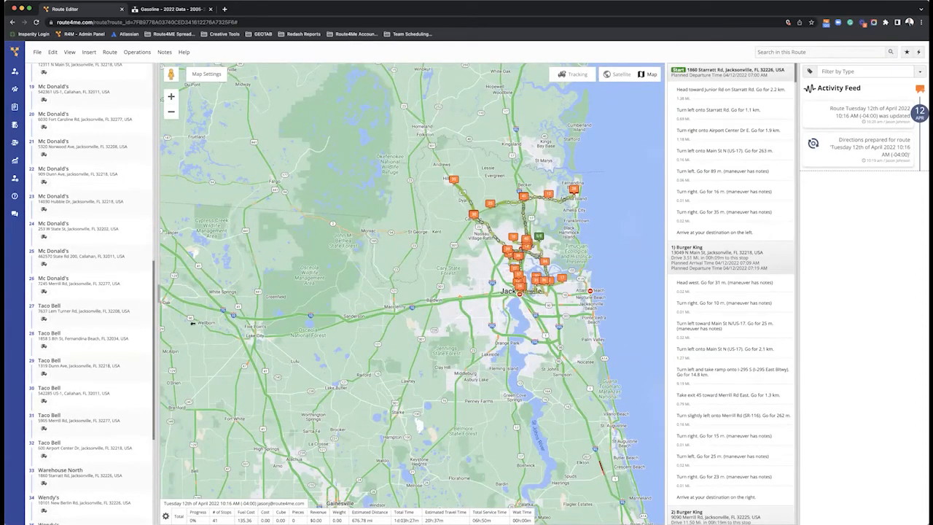
{"action": "scroll", "coordinate": [95, 176], "scroll_direction": "up", "scroll_amount": 5}
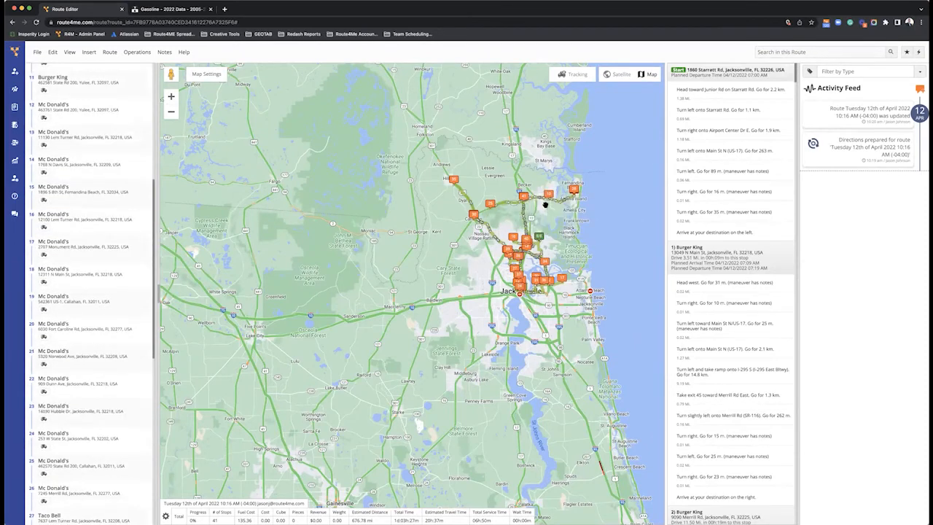
{"action": "scroll", "coordinate": [99, 391], "scroll_direction": "down", "scroll_amount": 6}
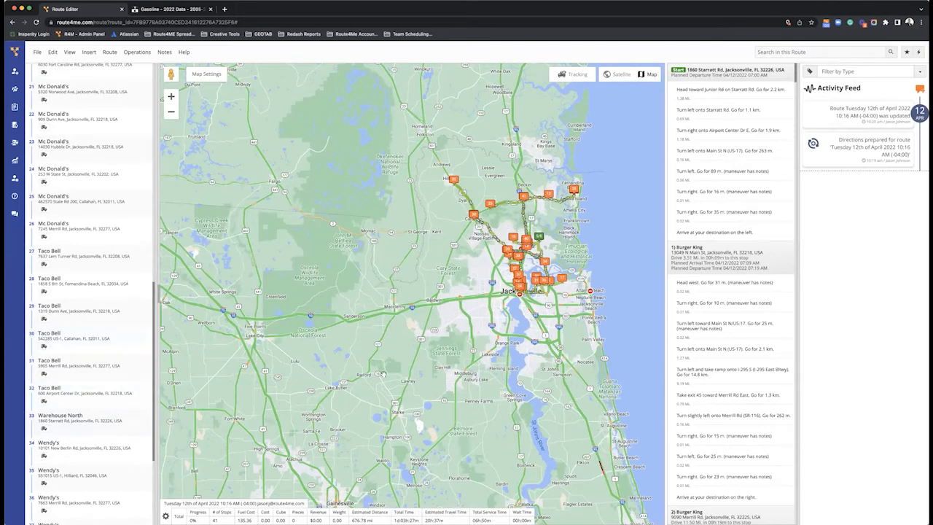
{"action": "left_click_drag", "start_coordinate": [383, 374], "coordinate": [515, 290]}
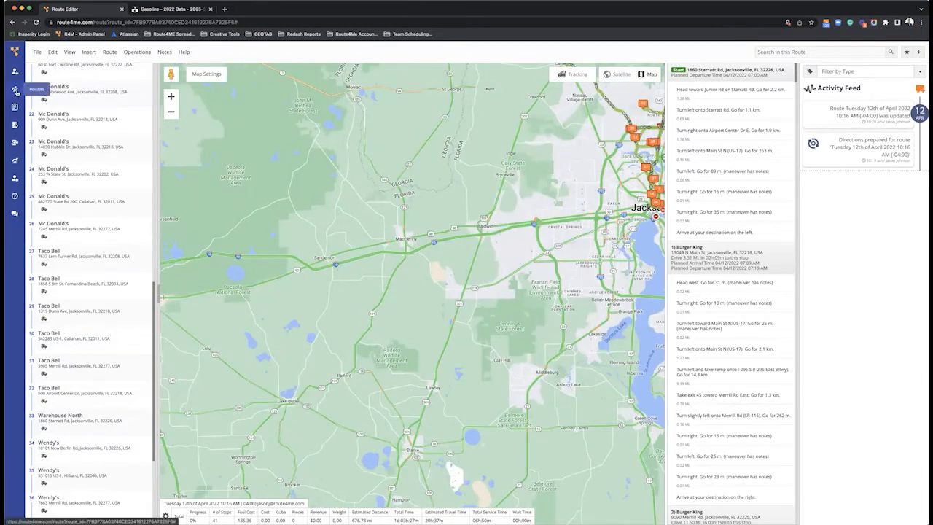
{"action": "mouse_move", "coordinate": [15, 91]}
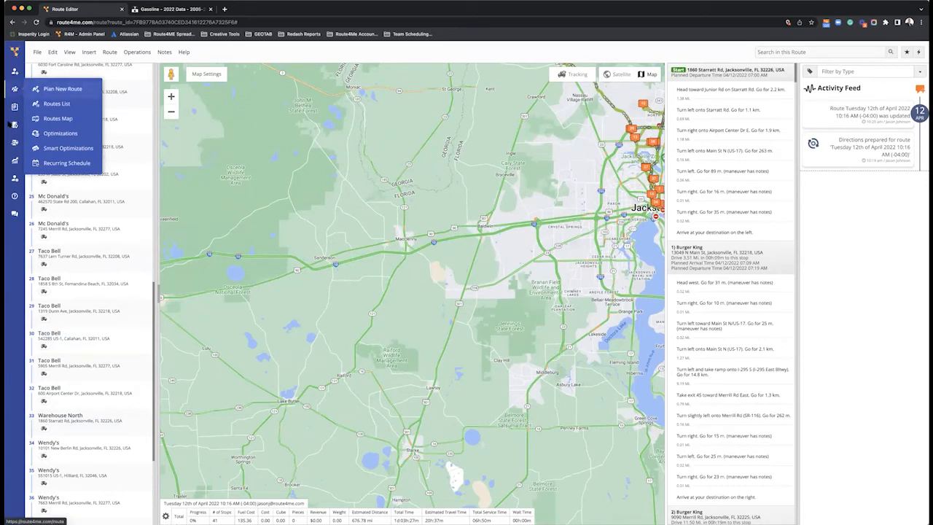
{"action": "mouse_move", "coordinate": [16, 127]}
{"action": "left_click", "coordinate": [70, 142]}
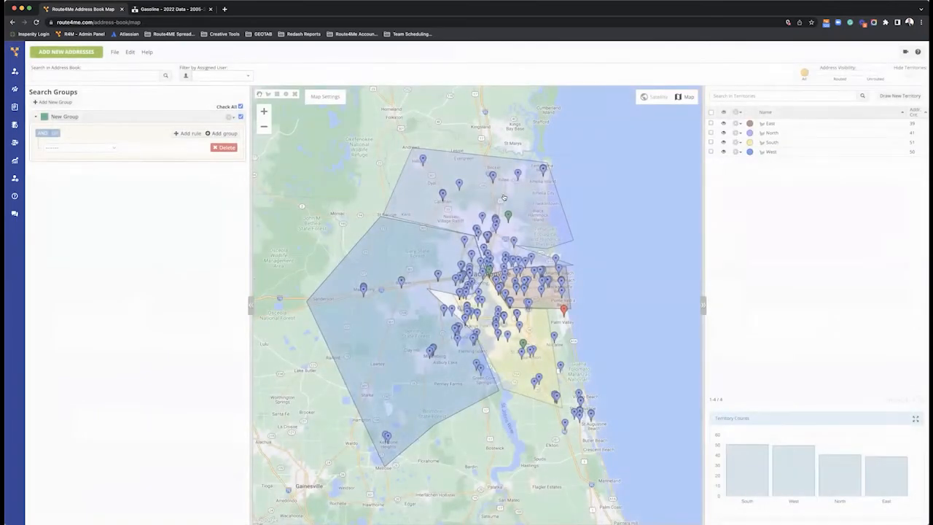
Start planning a route with the North territory and set its departure address to Warehouse North
{"action": "right_click", "coordinate": [519, 198]}
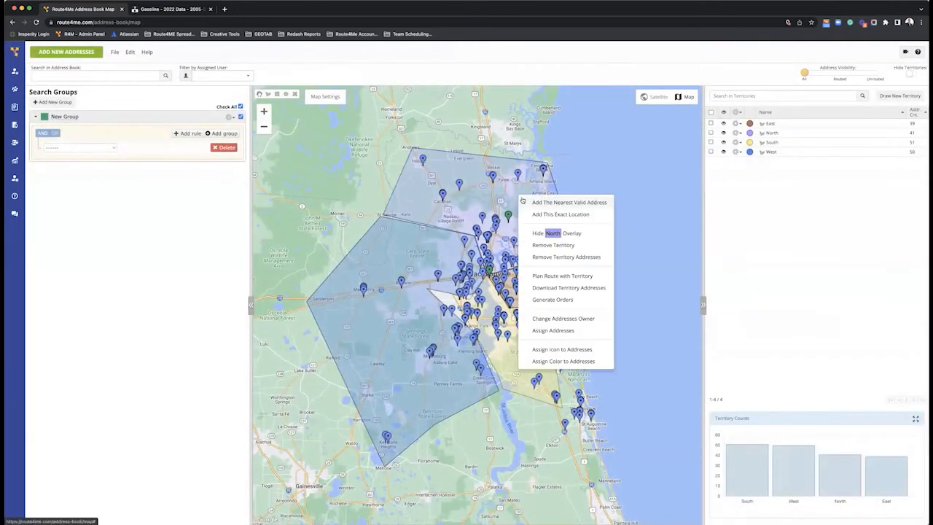
{"action": "left_click", "coordinate": [582, 277]}
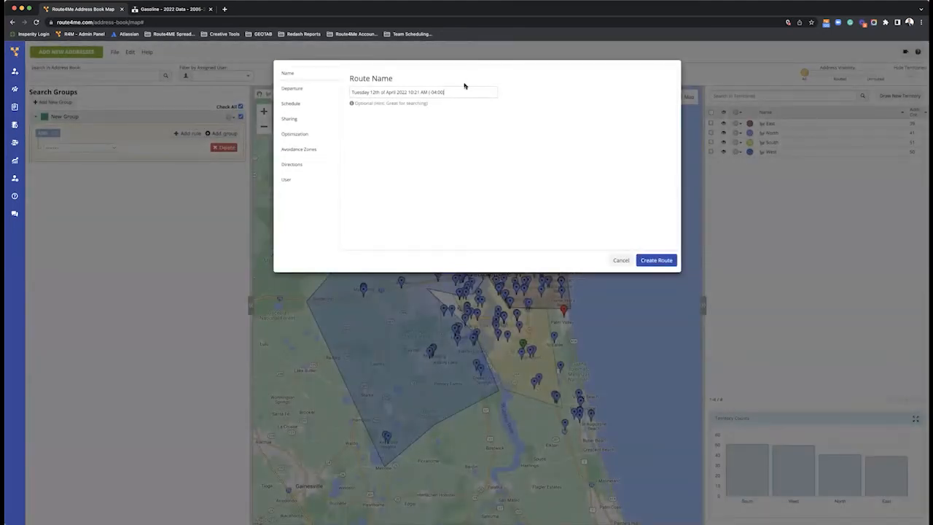
{"action": "left_click", "coordinate": [292, 89]}
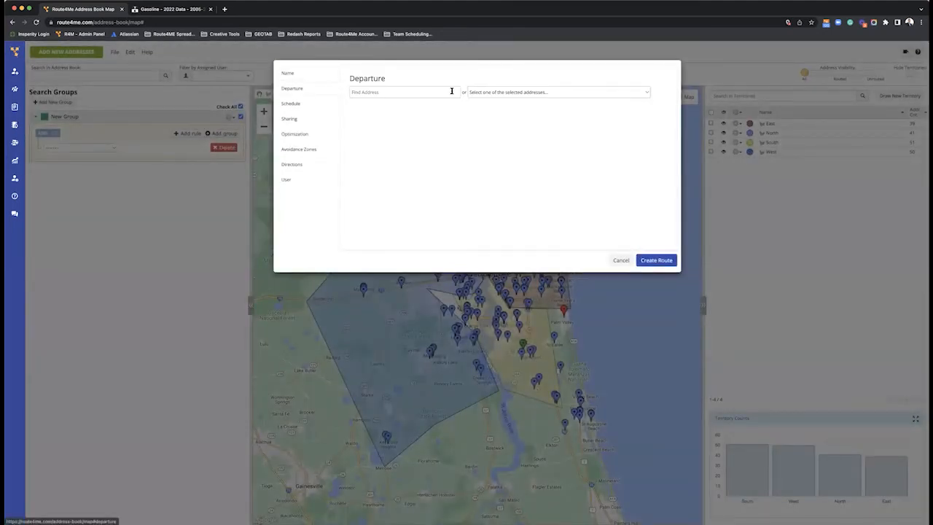
{"action": "left_click", "coordinate": [394, 94]}
{"action": "type", "text": "war"}
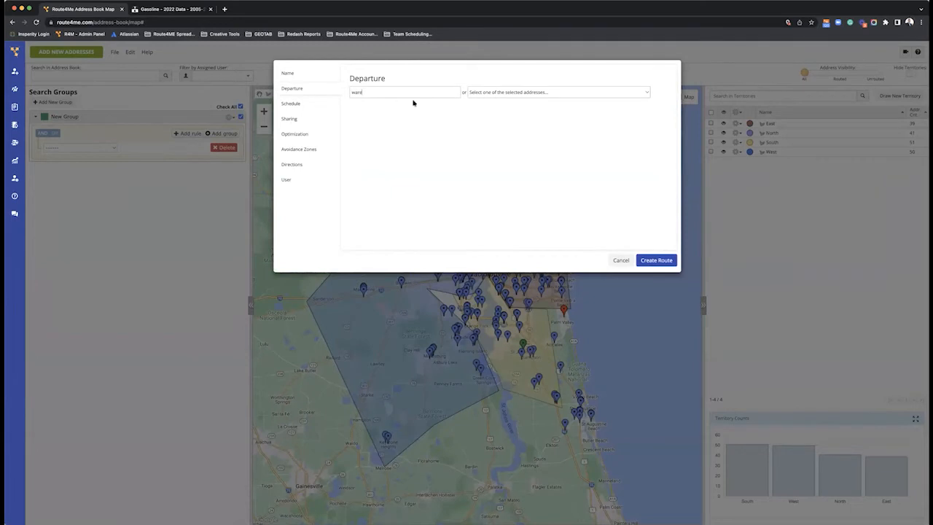
{"action": "type", "text": "e"}
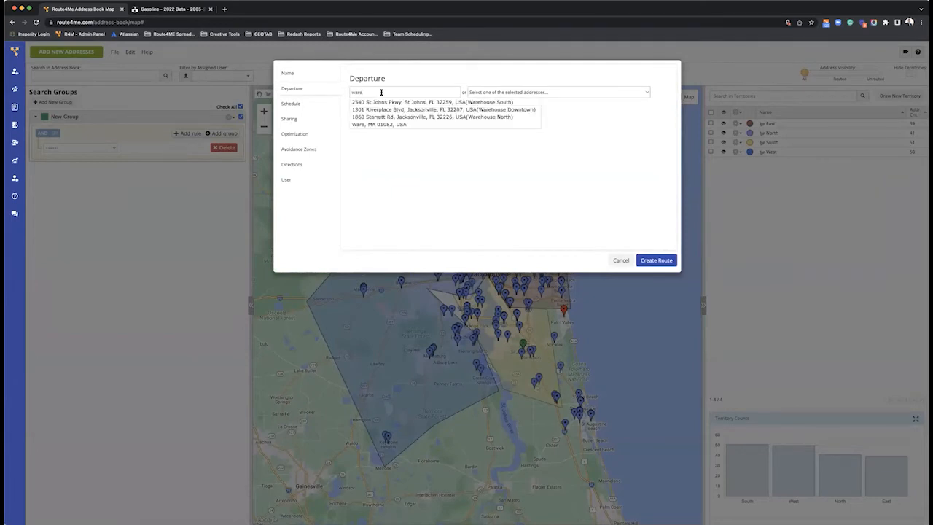
{"action": "left_click", "coordinate": [506, 118]}
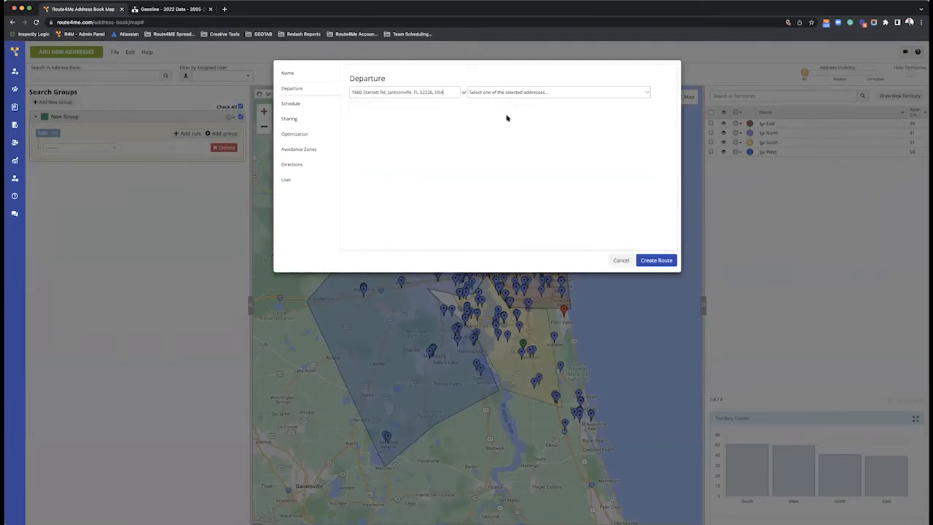
Set the route schedule's service time per stop to 00:10:00
{"action": "left_click", "coordinate": [321, 108]}
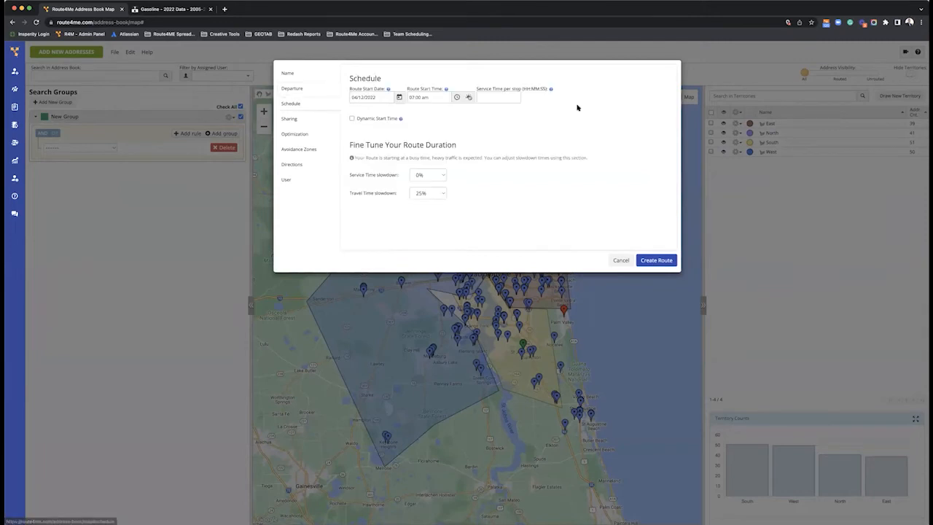
{"action": "left_click", "coordinate": [508, 97]}
{"action": "type", "text": "00:10:00"}
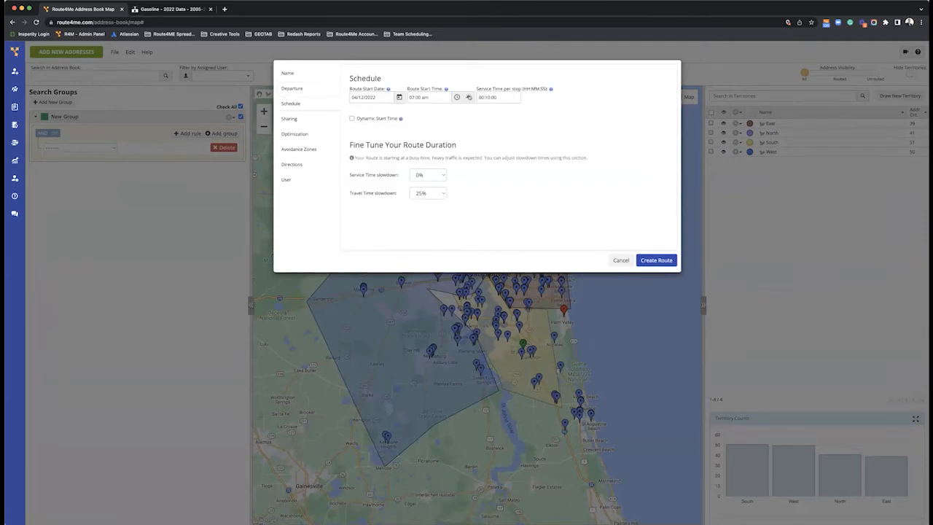
Switch the route optimization to Multiple Drivers and set the maximum number of routes/vehicles to 3
{"action": "left_click", "coordinate": [304, 135]}
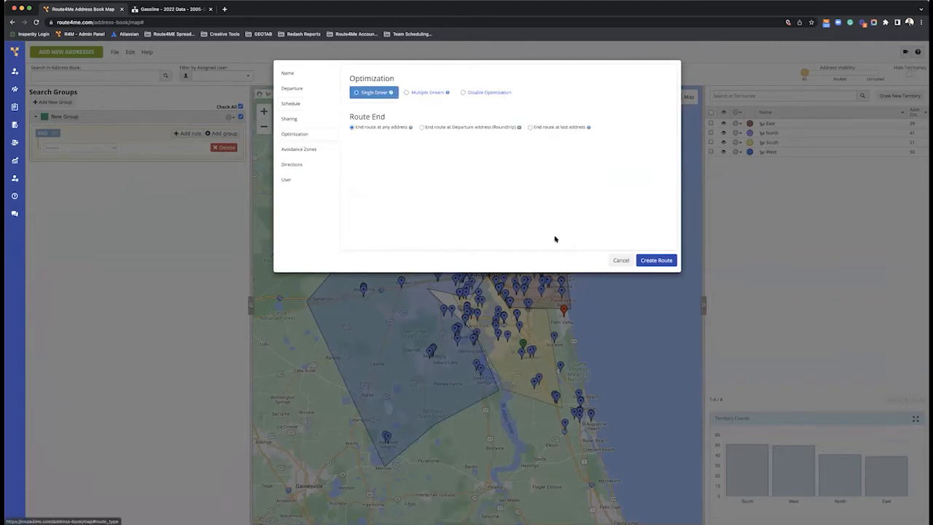
{"action": "left_click", "coordinate": [428, 93]}
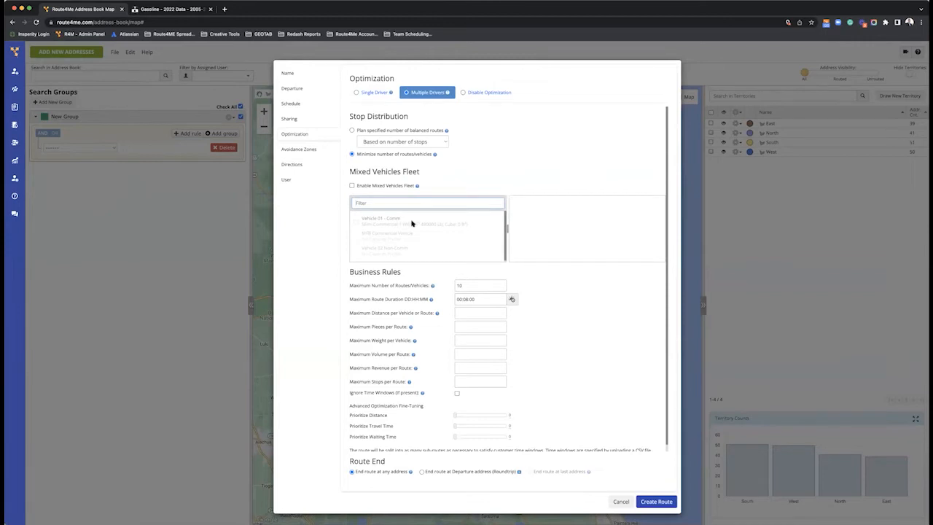
{"action": "scroll", "coordinate": [413, 224], "scroll_direction": "down", "scroll_amount": 1}
{"action": "left_click_drag", "start_coordinate": [462, 288], "coordinate": [459, 290]}
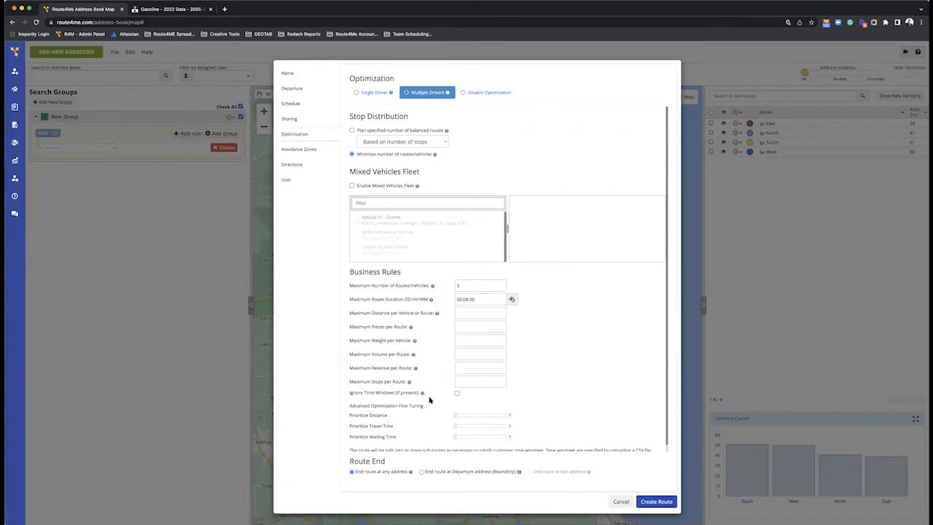
Make the routes end at the departure address as a roundtrip and ignore any time windows
{"action": "scroll", "coordinate": [429, 399], "scroll_direction": "down", "scroll_amount": 1}
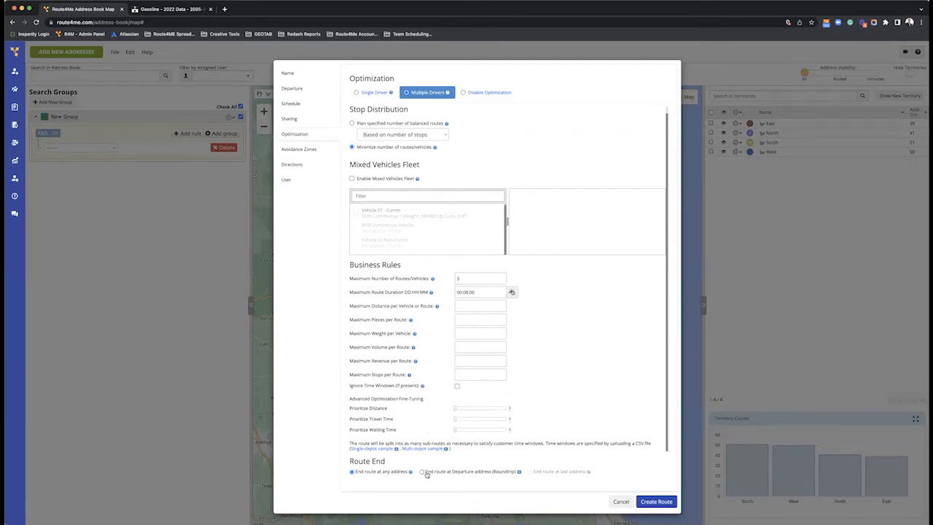
{"action": "left_click", "coordinate": [422, 471]}
{"action": "left_click", "coordinate": [457, 386]}
{"action": "scroll", "coordinate": [607, 452], "scroll_direction": "up", "scroll_amount": 1}
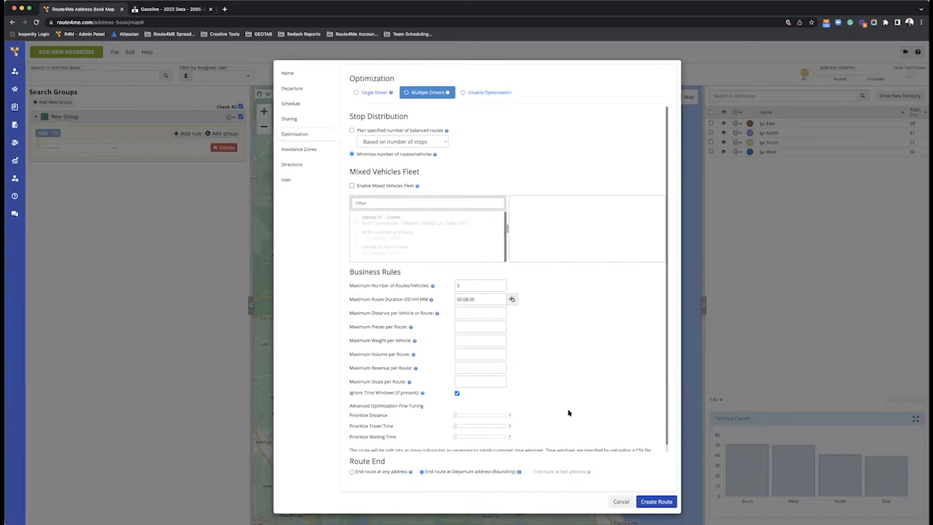
Create the North territory routes from the verified addresses and review them in the routes list
{"action": "left_click", "coordinate": [667, 501]}
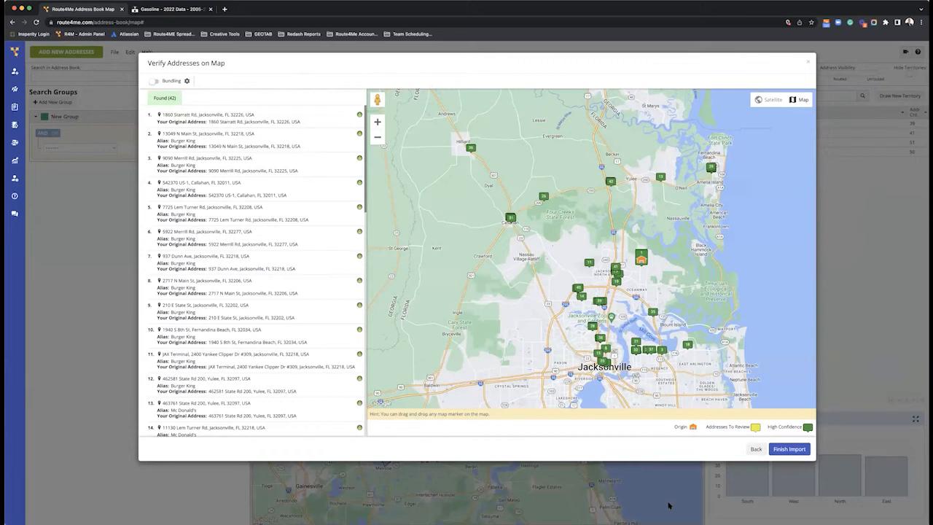
{"action": "left_click", "coordinate": [789, 449]}
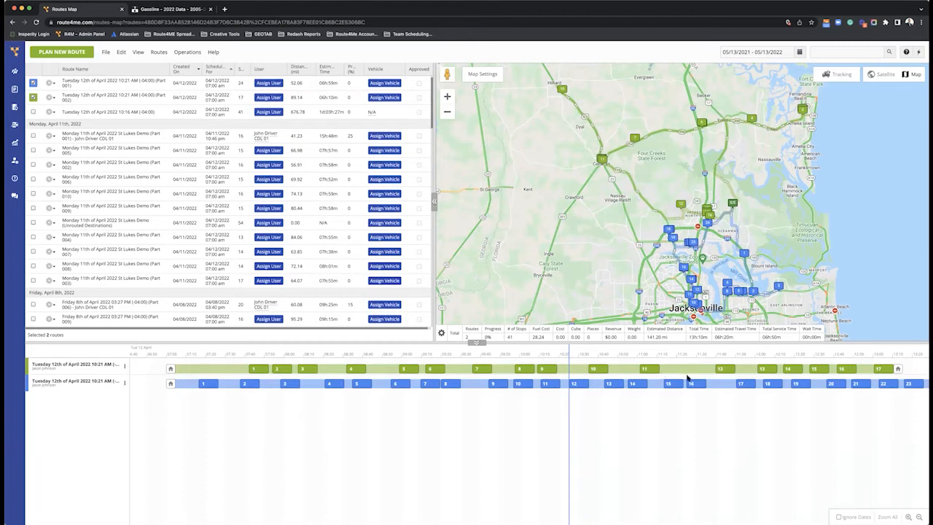
{"action": "scroll", "coordinate": [323, 129], "scroll_direction": "down", "scroll_amount": 1}
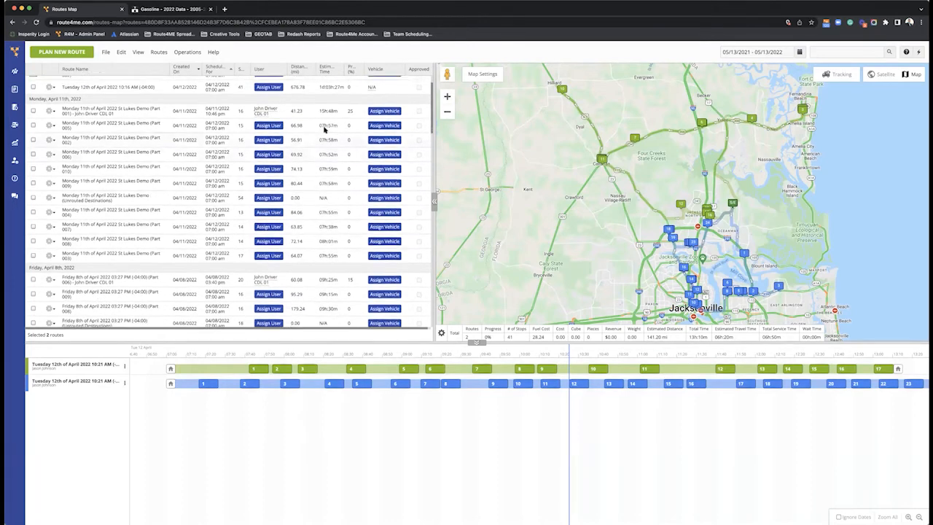
{"action": "scroll", "coordinate": [311, 109], "scroll_direction": "up", "scroll_amount": 1}
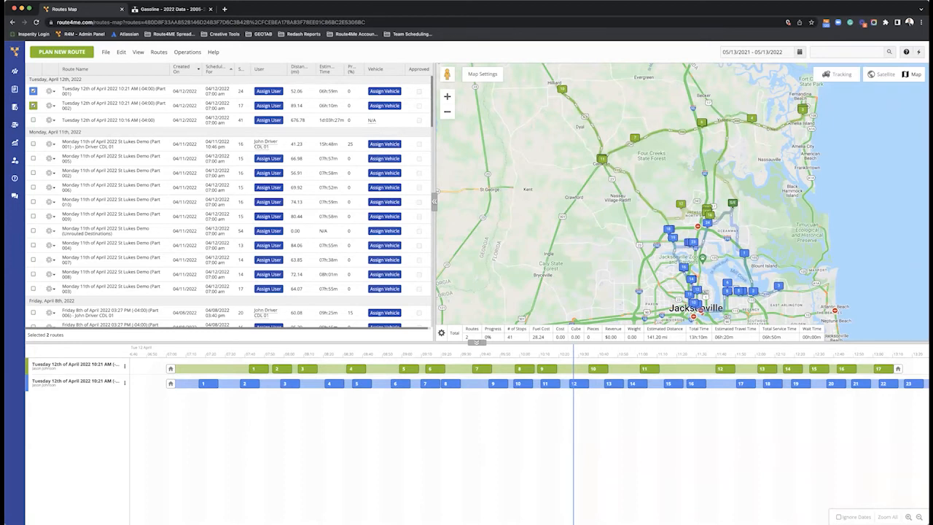
Return to the address book map and examine the warehouse locations within the territories
{"action": "mouse_move", "coordinate": [16, 111]}
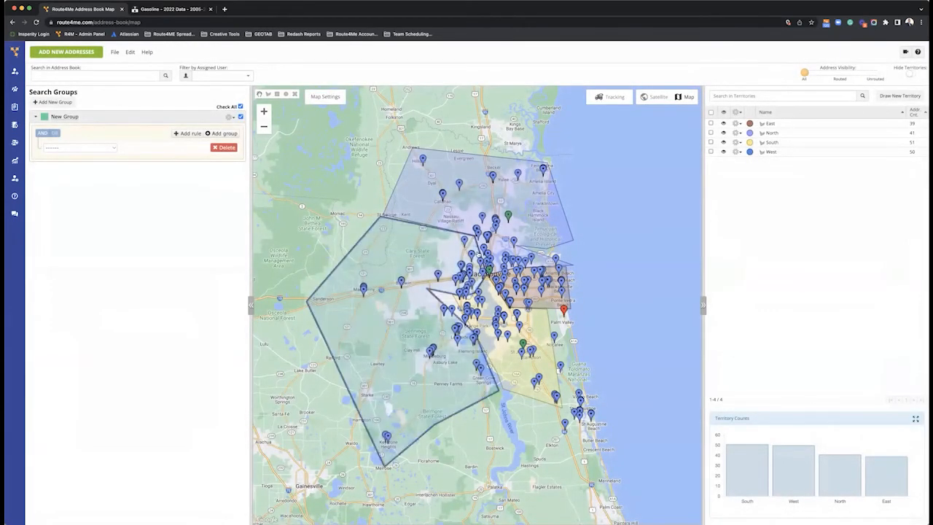
{"action": "mouse_move", "coordinate": [510, 216]}
{"action": "mouse_move", "coordinate": [489, 271]}
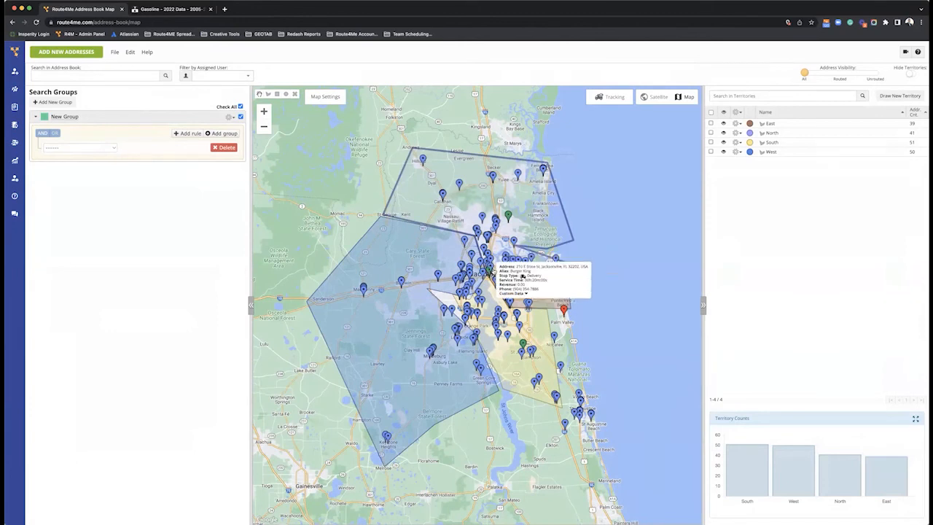
{"action": "mouse_move", "coordinate": [523, 346]}
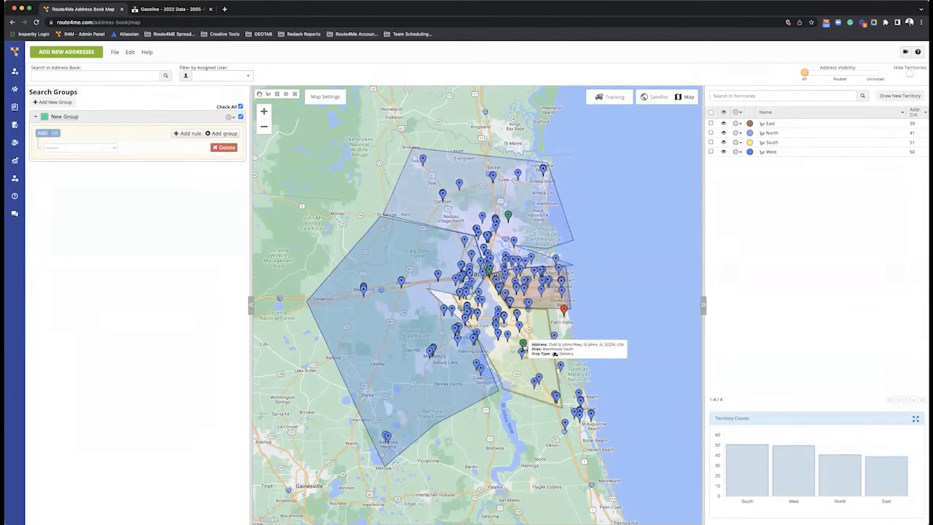
{"action": "mouse_move", "coordinate": [542, 291]}
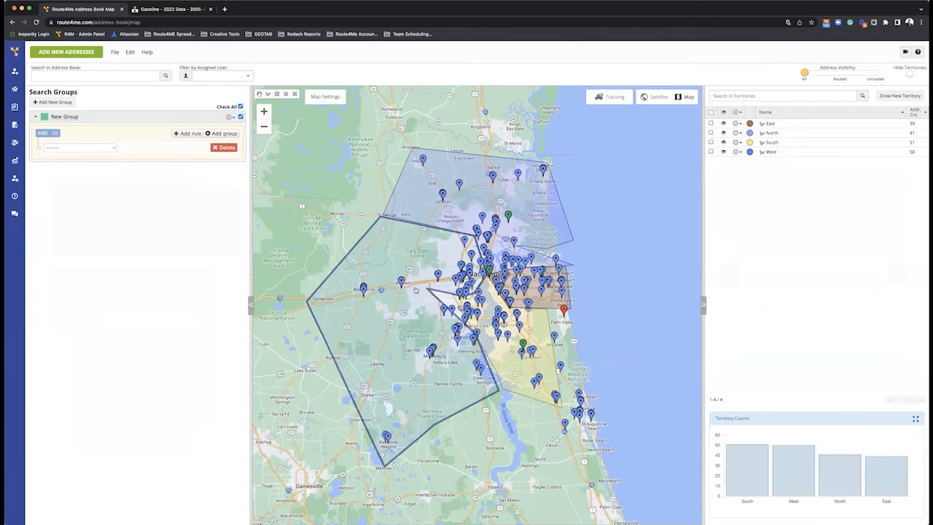
{"action": "mouse_move", "coordinate": [458, 277]}
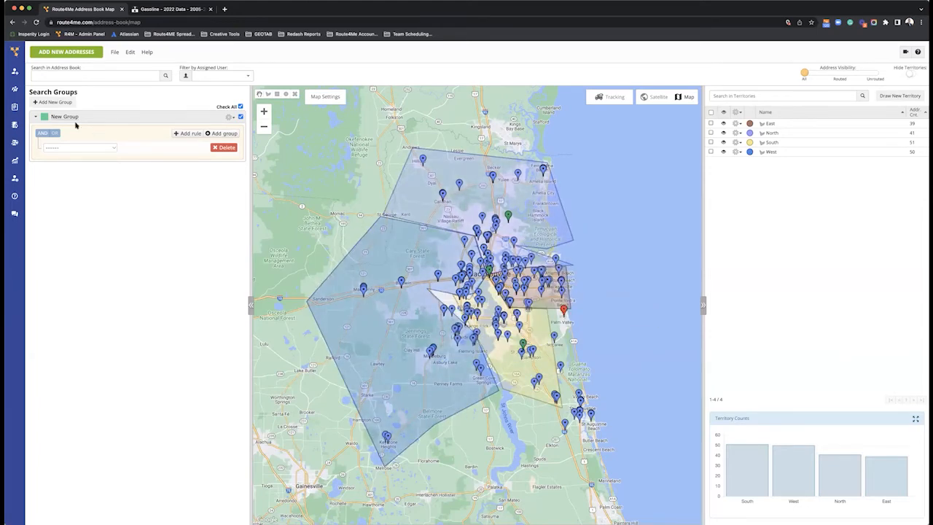
Filter the address book group to addresses with customer-revenue greater or equal to 157
{"action": "left_click", "coordinate": [114, 149]}
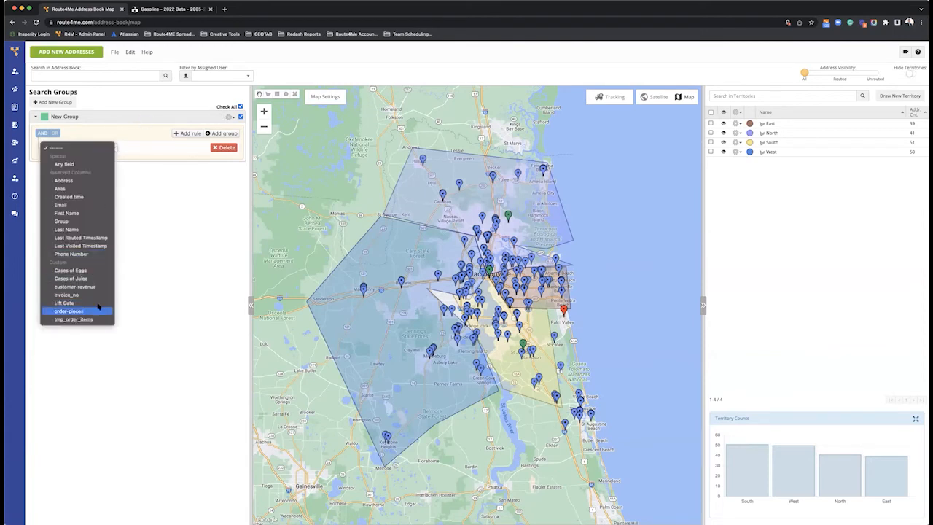
{"action": "left_click", "coordinate": [103, 287]}
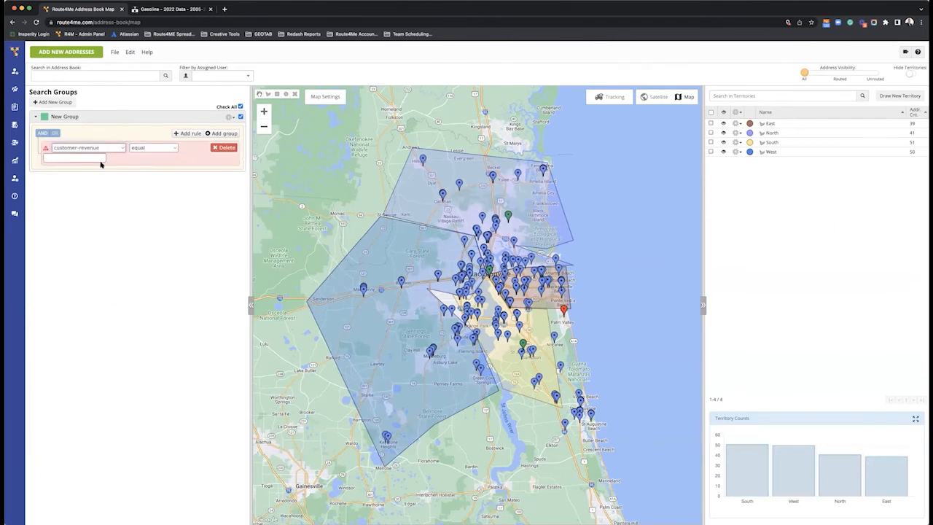
{"action": "left_click", "coordinate": [149, 149]}
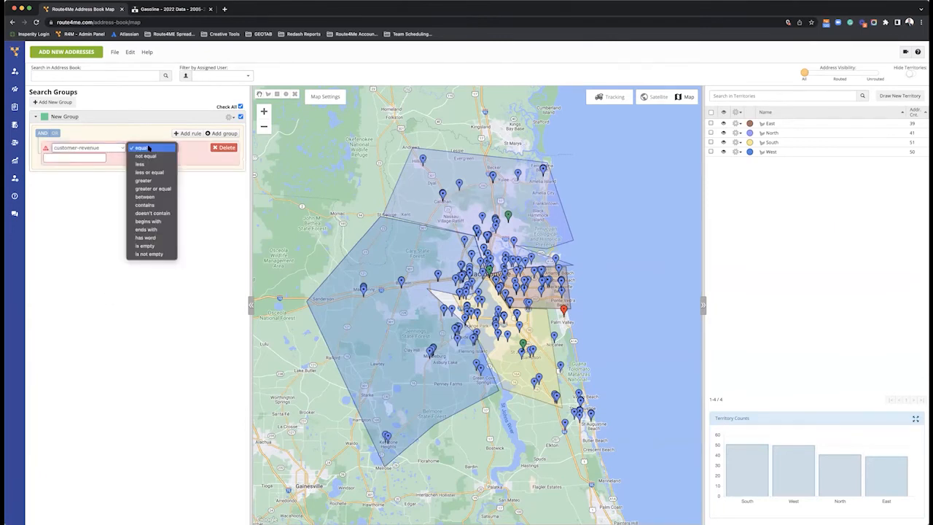
{"action": "left_click", "coordinate": [156, 188]}
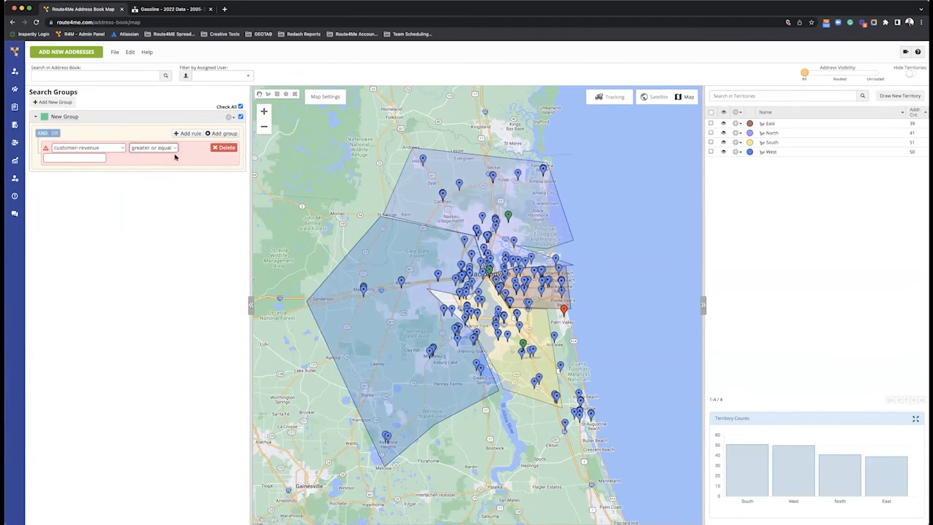
{"action": "left_click", "coordinate": [62, 156]}
{"action": "type", "text": "157"}
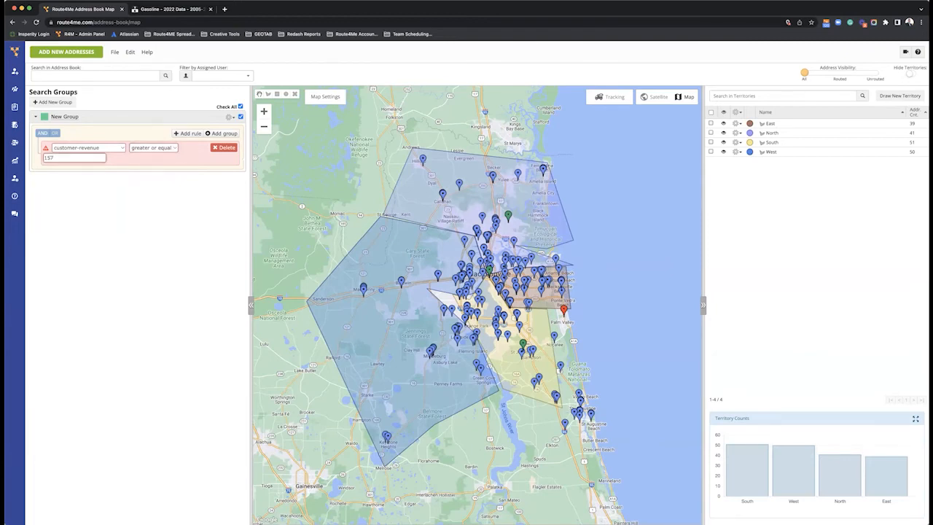
{"action": "key", "text": "Return"}
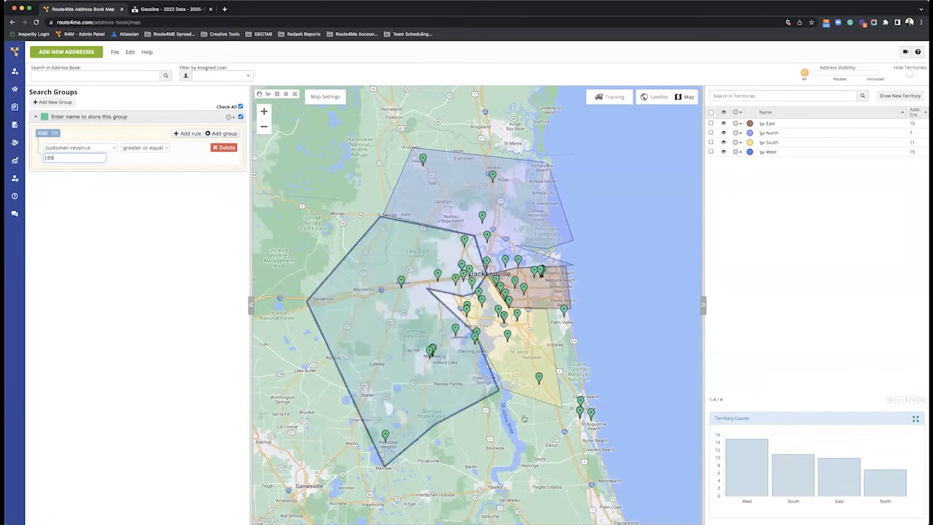
Set the customer-revenue threshold of the group's filter rule to 200
{"action": "mouse_move", "coordinate": [743, 475]}
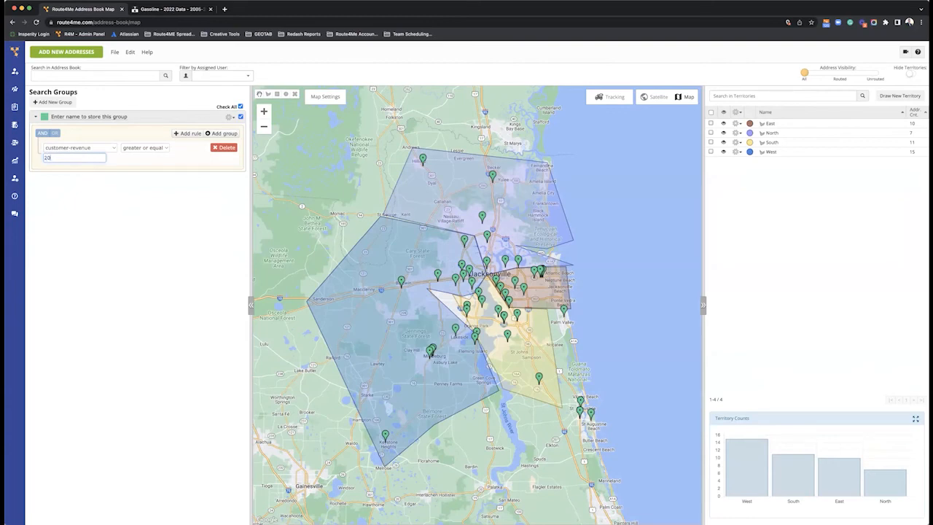
{"action": "key", "text": "Return"}
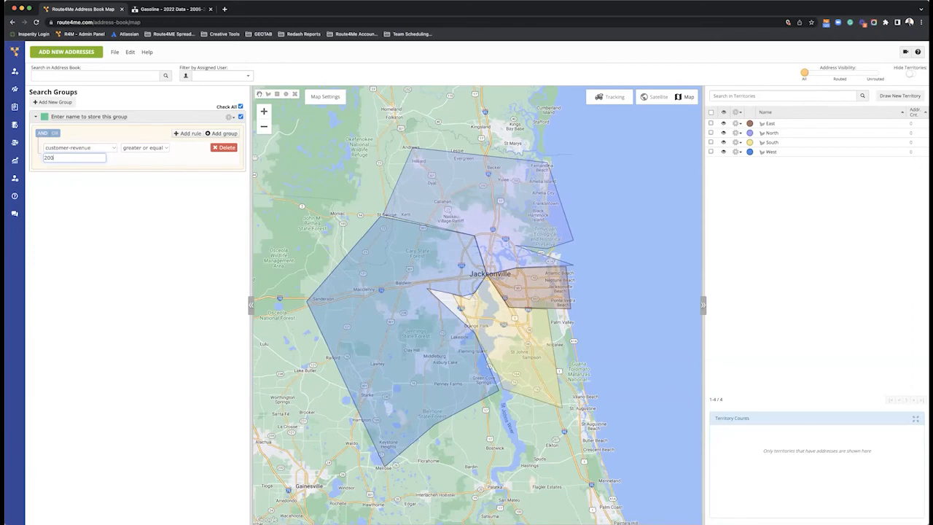
{"action": "key", "text": "Return"}
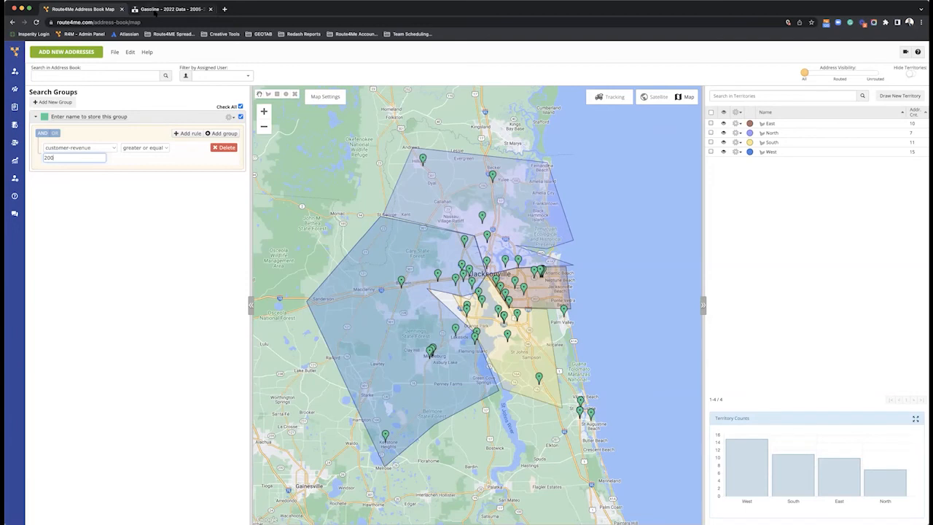
Check the gasoline price chart on Trading Economics and return to the Route4Me address book map
{"action": "left_click", "coordinate": [164, 8]}
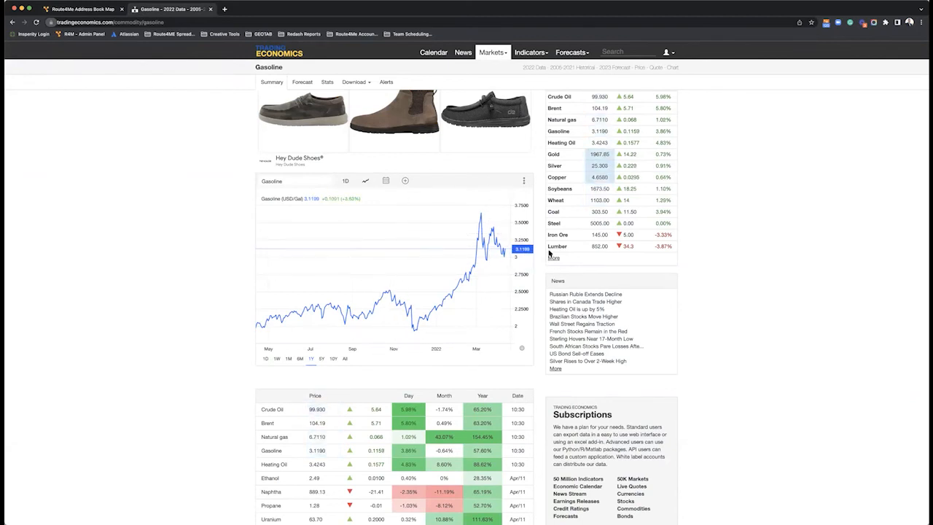
{"action": "left_click", "coordinate": [88, 9]}
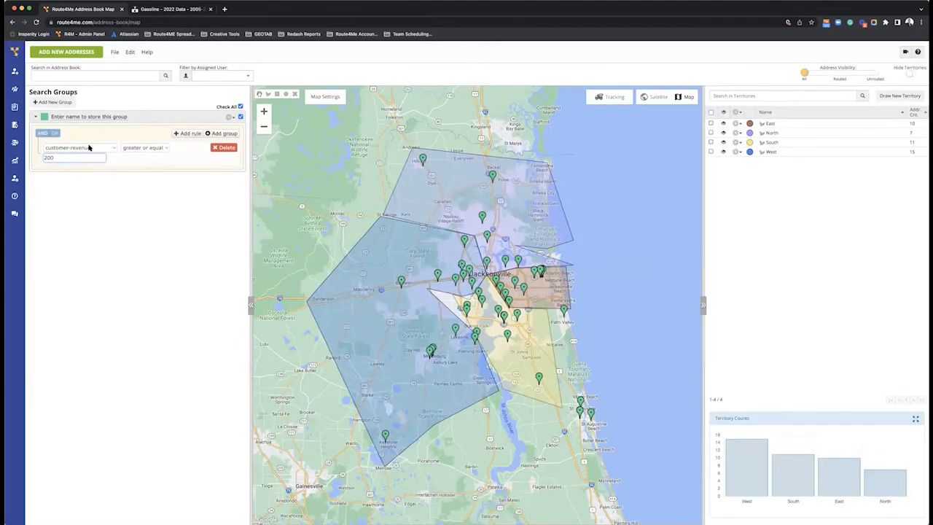